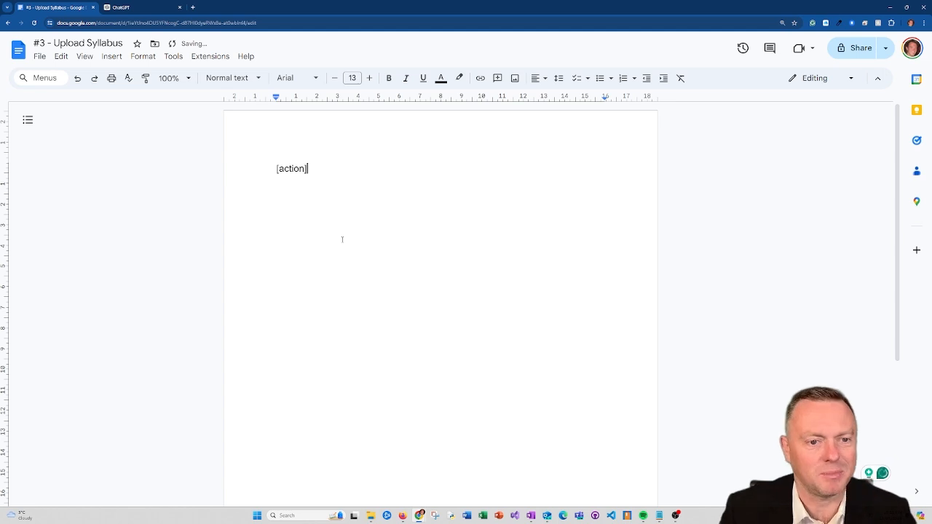
Write the task line below [action]: "Your task is to create a teaching programme for a new subject called Computer Technology."
key(Return)
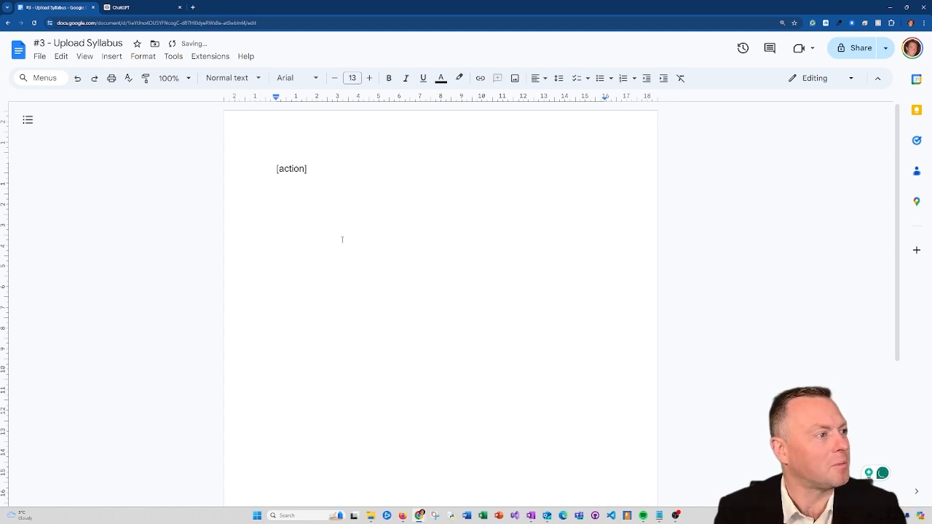
text(Your task )
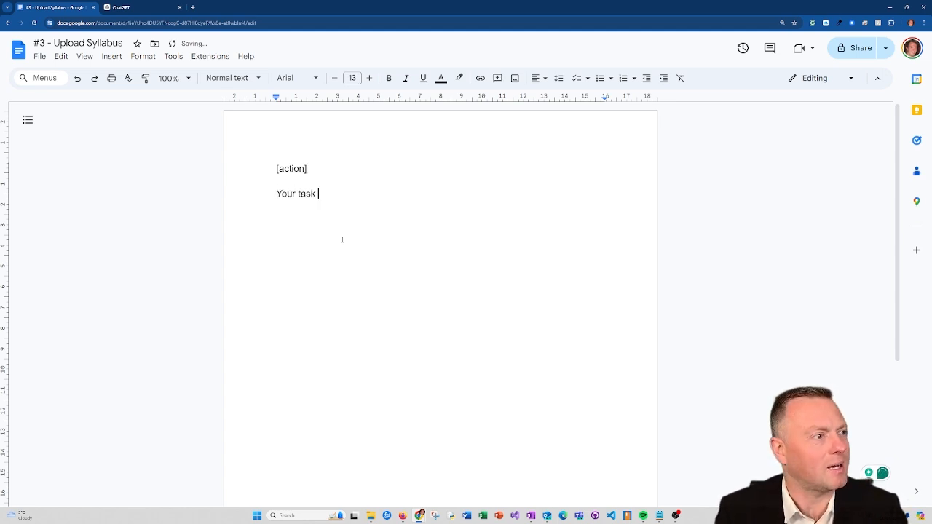
text(is to create a t)
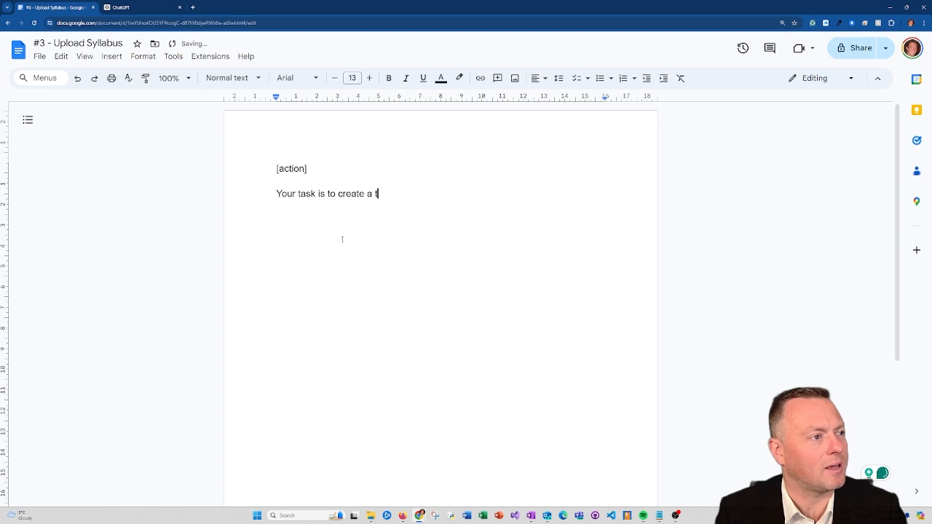
text(eaching prg)
key(BackSpace)
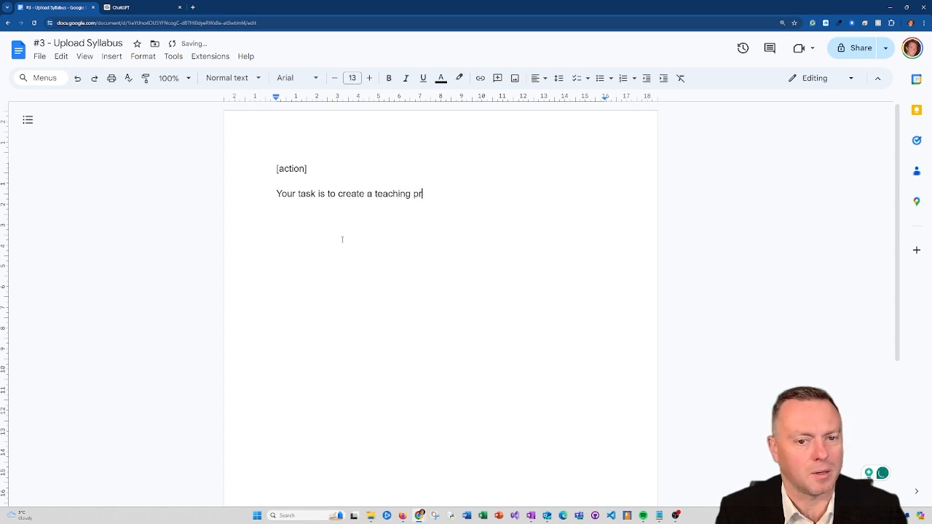
text(ogramme for a)
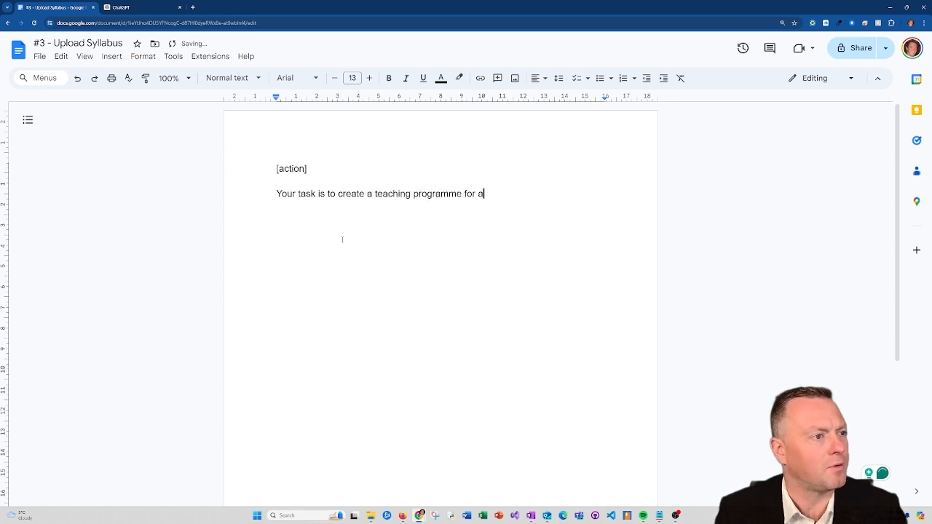
text( new subject calle)
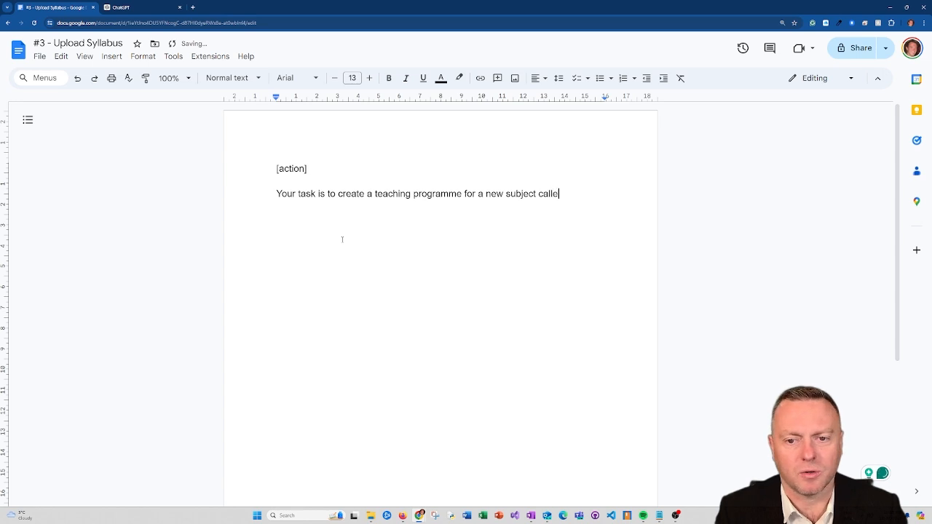
text(d Computer )
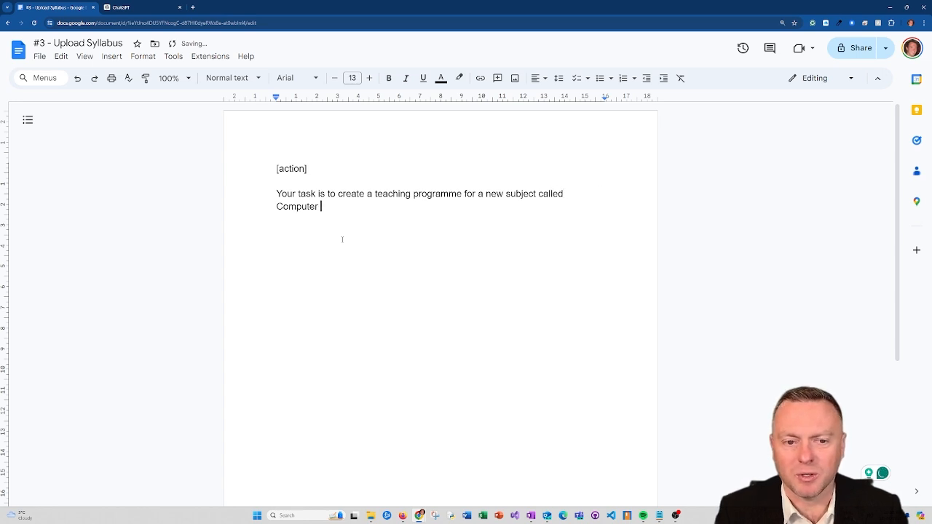
text(Technoloy)
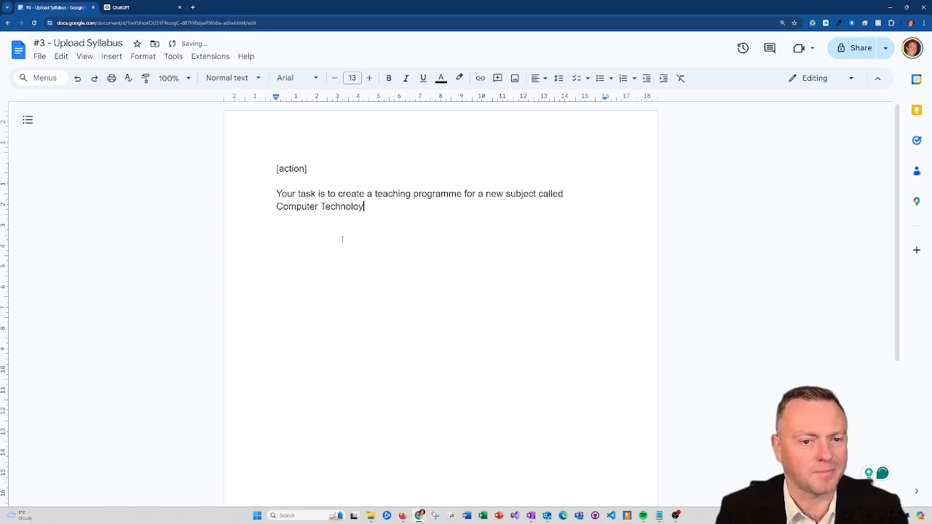
key(BackSpace)
key(BackSpace)
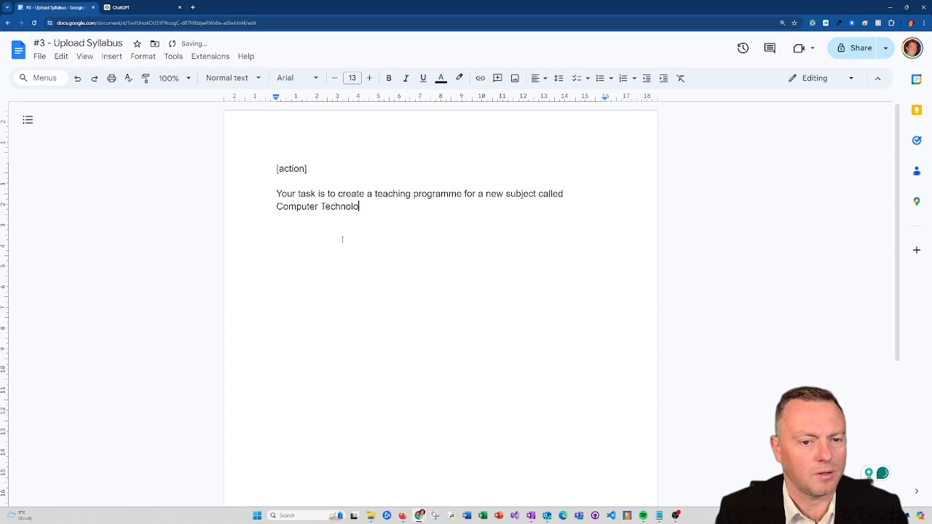
text(gy.)
Add a new paragraph reading "To start, I will upload the syllabus content for our covered subject"
key(Return)
key(Return)
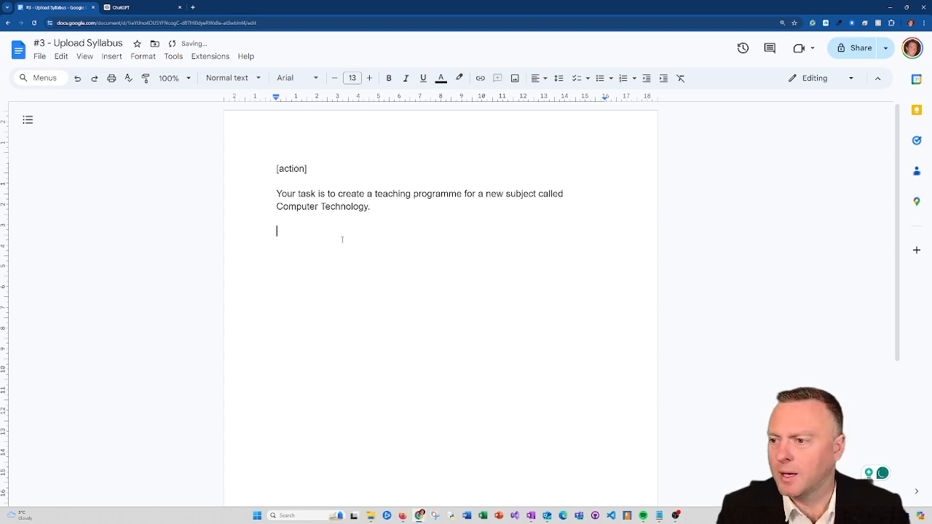
text(To star)
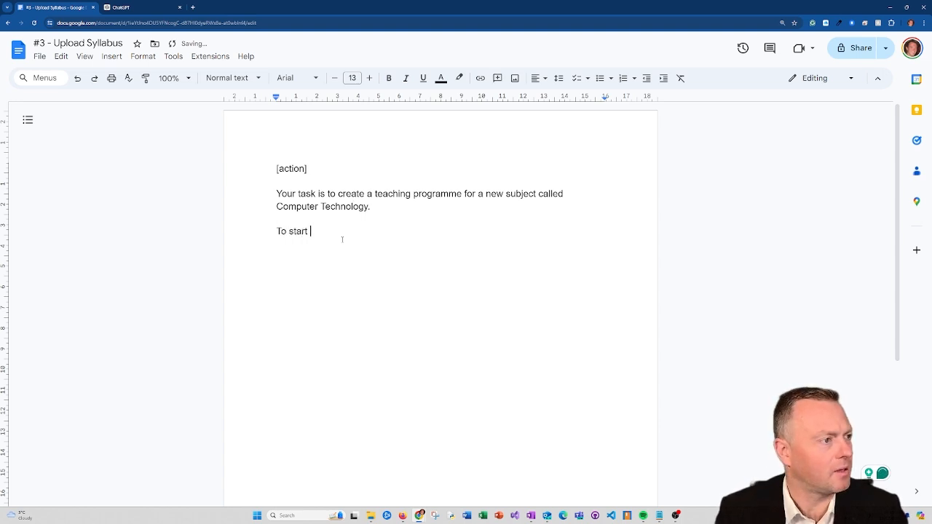
text(t, I will u)
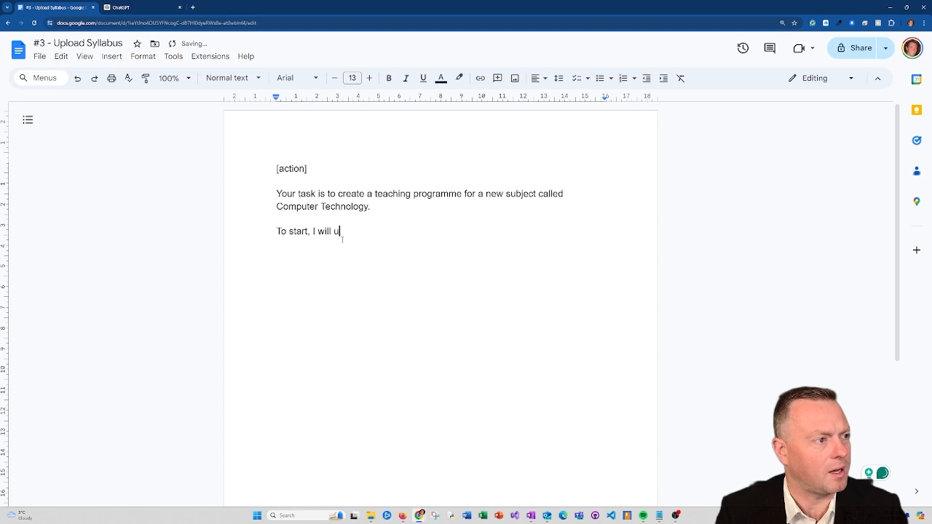
text(pload the sy)
key(BackSpace)
key(BackSpace)
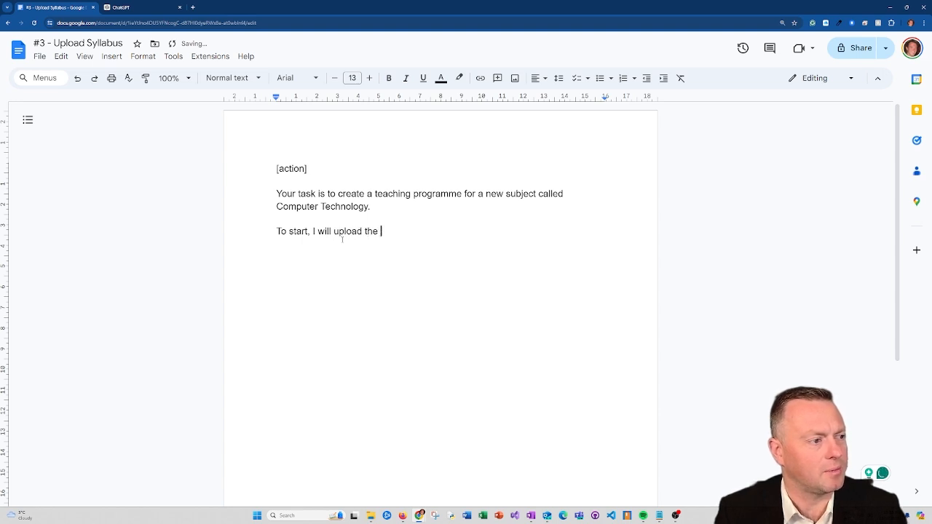
text(syllabus )
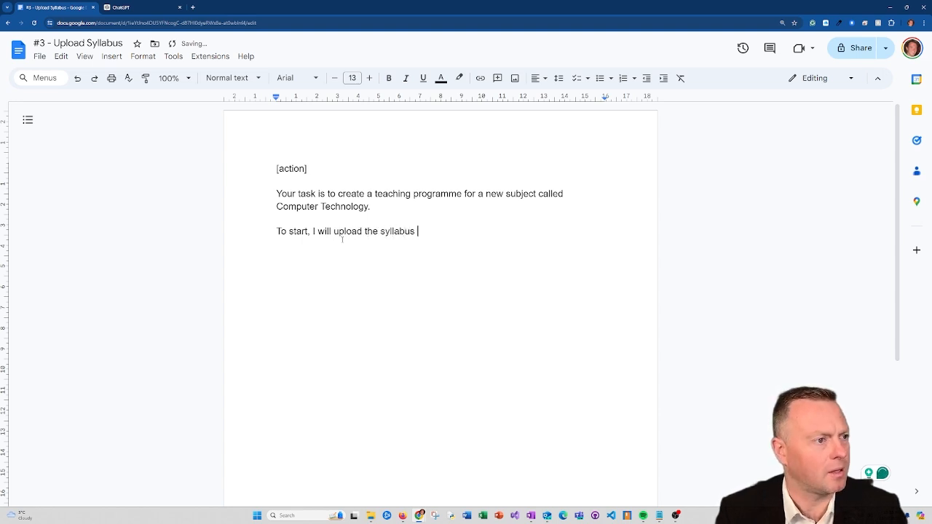
text(contnet)
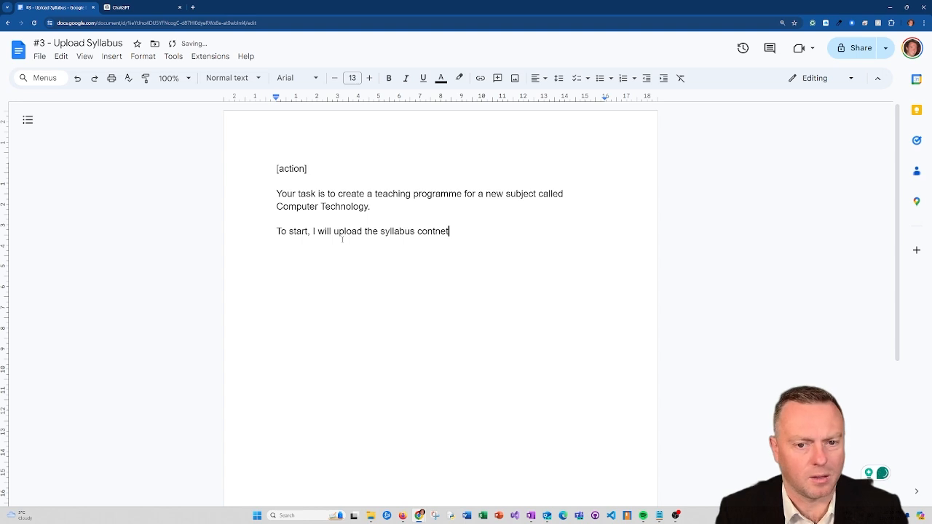
key(BackSpace)
key(BackSpace)
key(BackSpace)
text(ent for our )
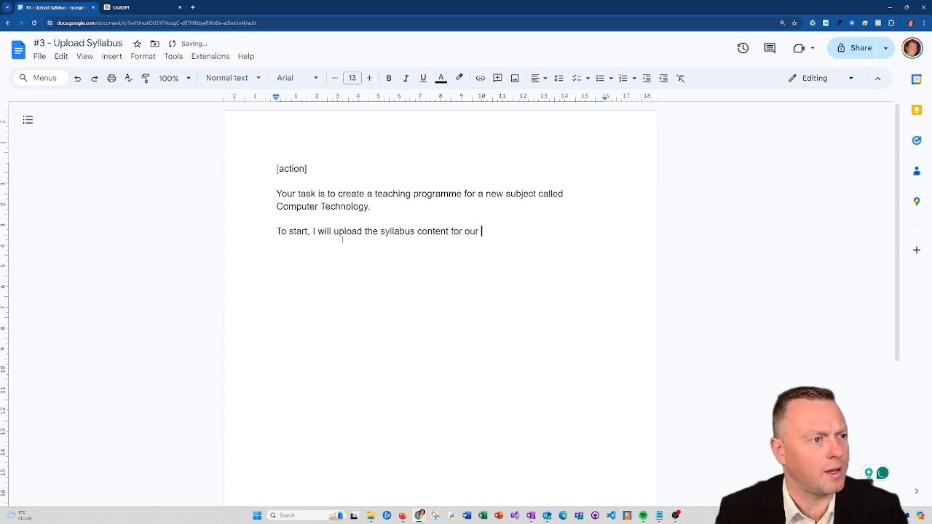
text(covered subject)
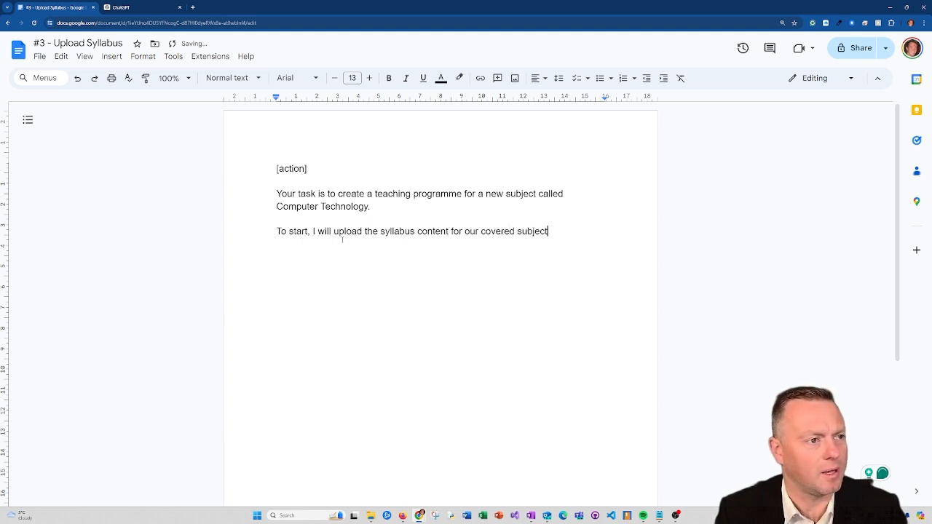
Continue the syllabus paragraph with ". It will include all the material that must be covered for this program."
text(. It)
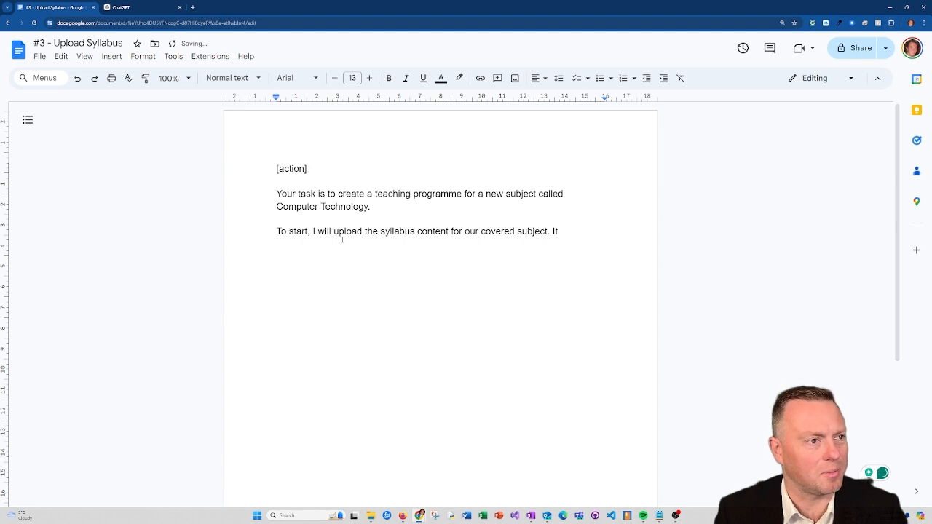
text( will includ)
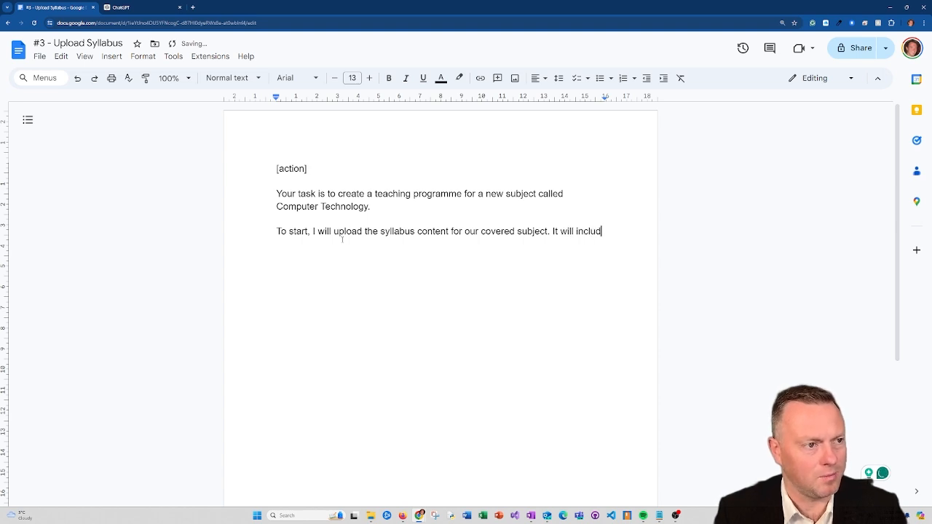
text(e all the ma)
key(BackSpace)
key(BackSpace)
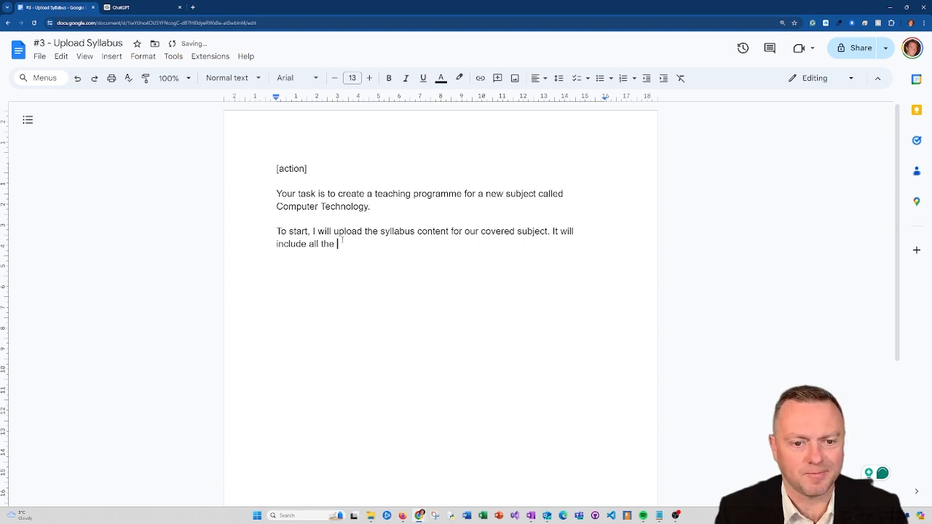
text(material that mus)
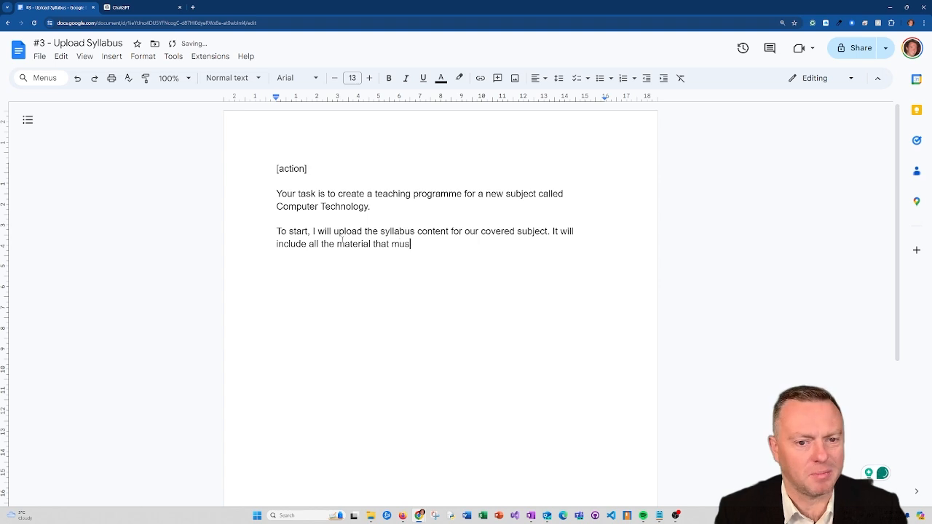
text(t be covered)
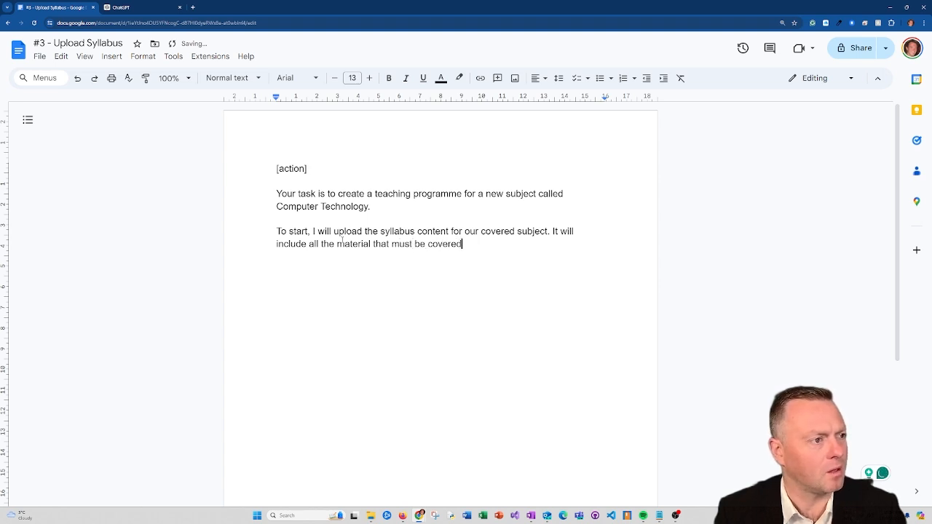
text( for this program.)
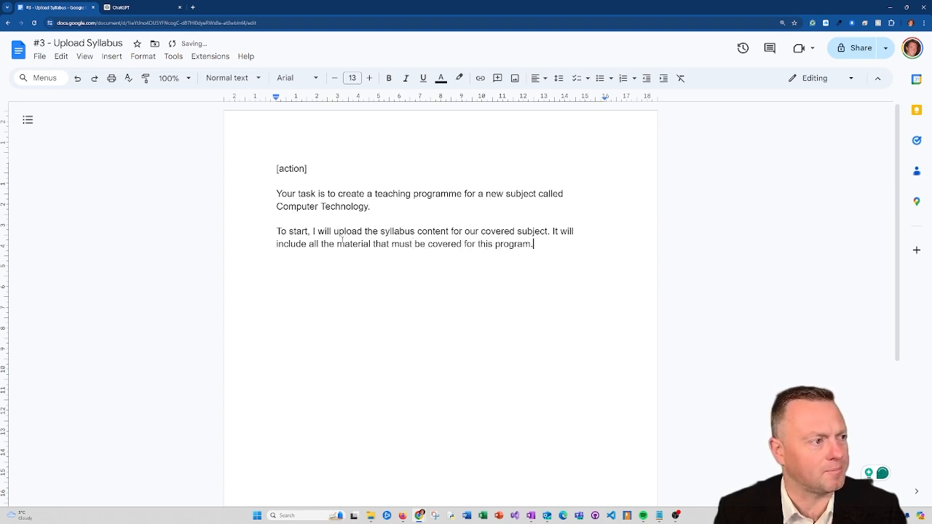
Begin another paragraph with "I will upload the SYLLABUS CONTENT, SYLLABUS OUTCOMES"
key(Return)
key(Return)
text(I will )
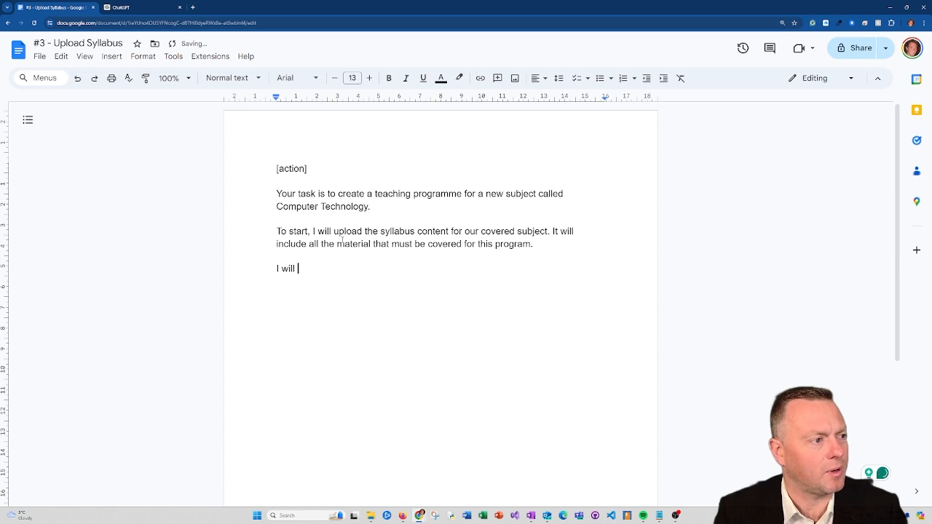
text(upload the SYLLAB)
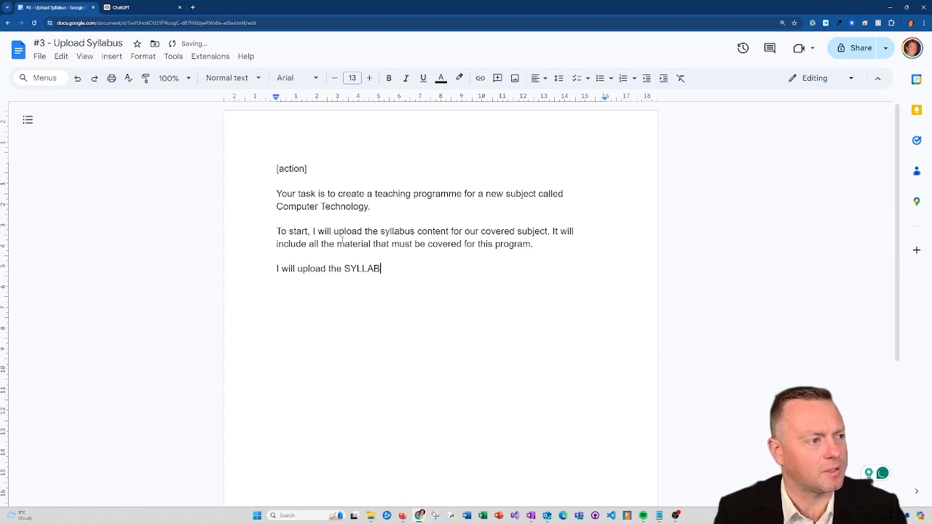
text(US CONTEN)
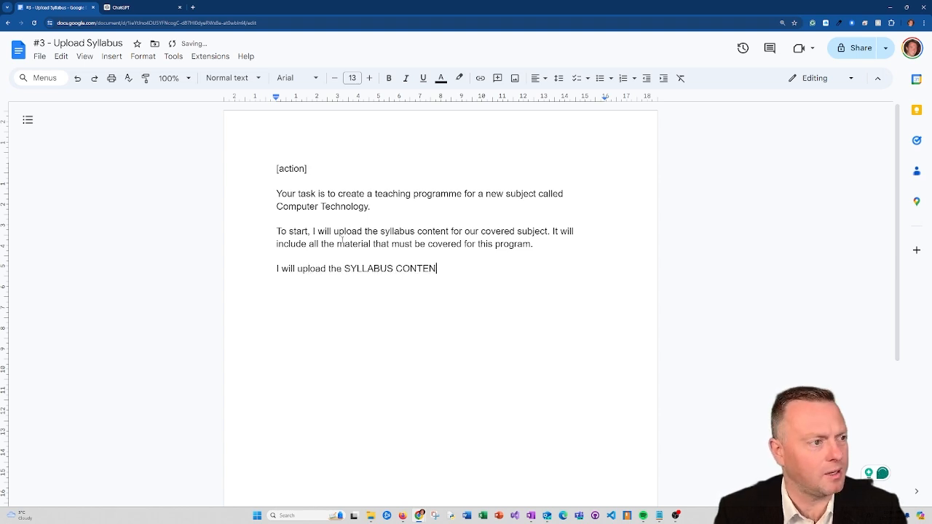
text(T, SYLLABUS )
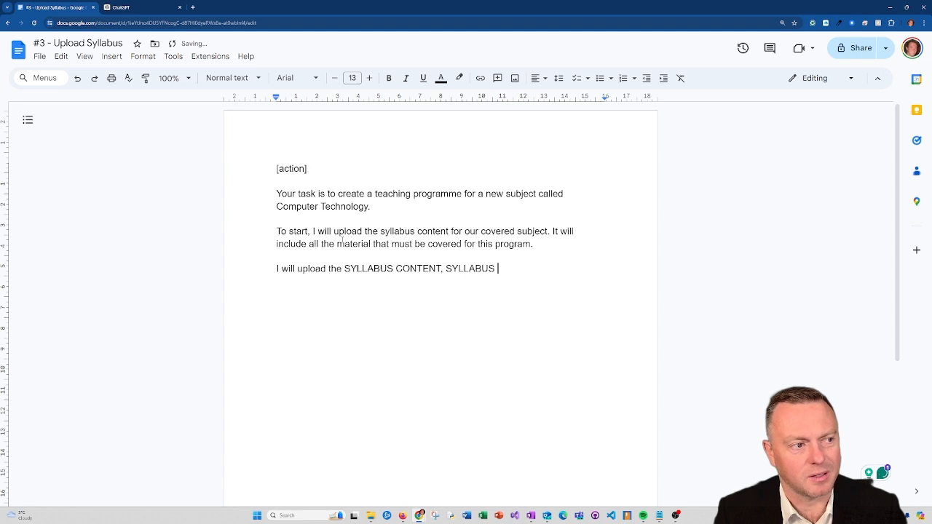
text(OUTCOMES<)
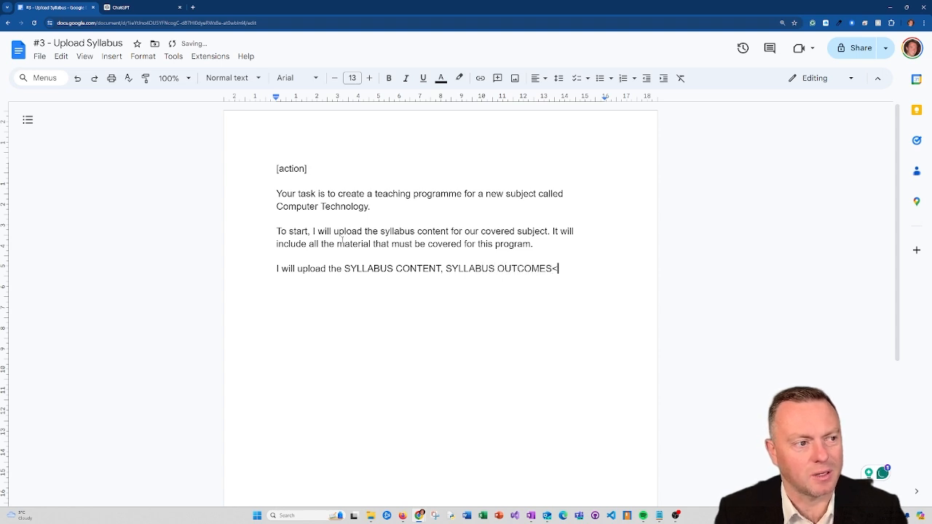
key(BackSpace)
Continue the list of uploads after SYLLABUS OUTCOMES with ", INITIAL IDEAS, QADDITIONAL MATERIALS,"
text(, INITIAL )
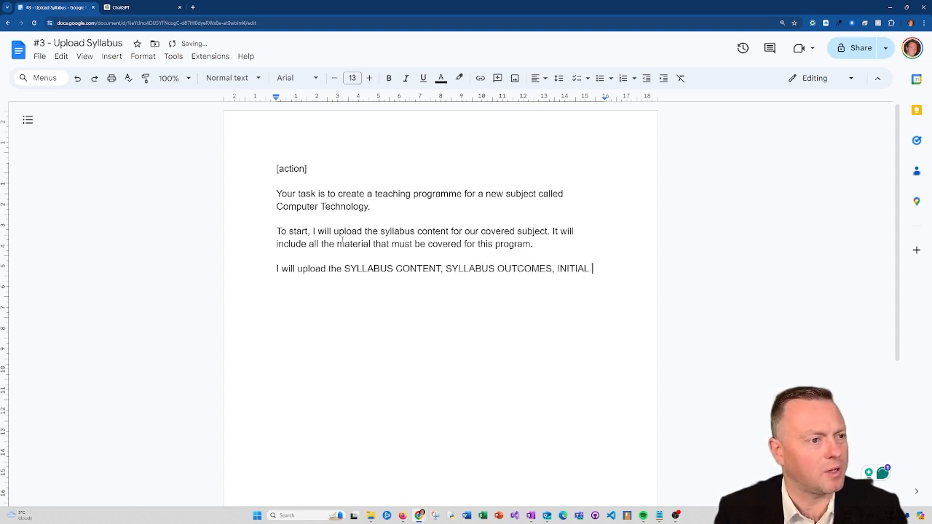
text(IDEAS, QA)
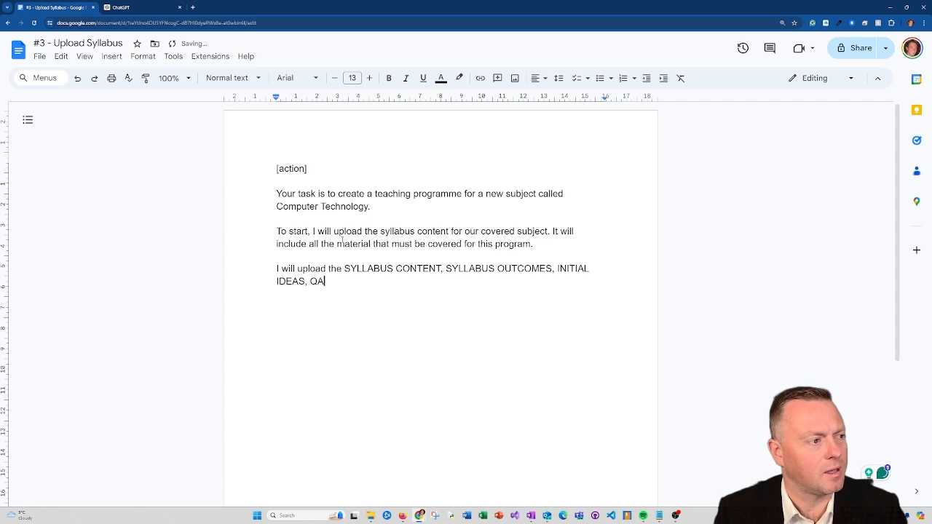
text(DDITIONAL MA)
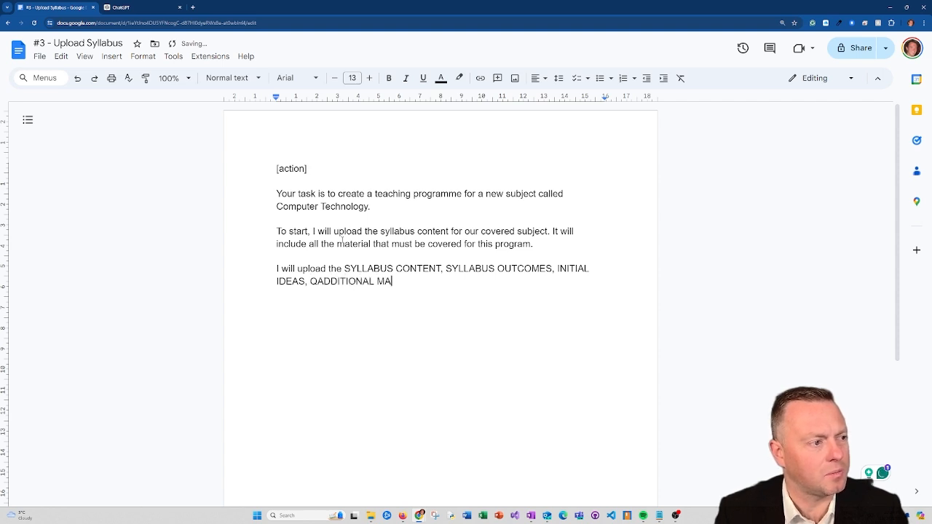
text(TERIALS, )
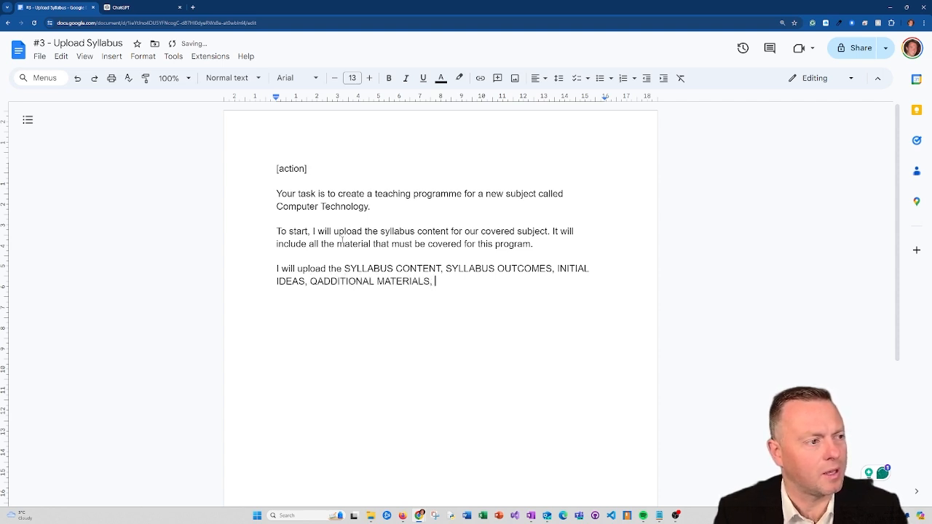
Finish the upload sentence with "and EXISTING RESROUCES inside curly brackets."
text(and AD)
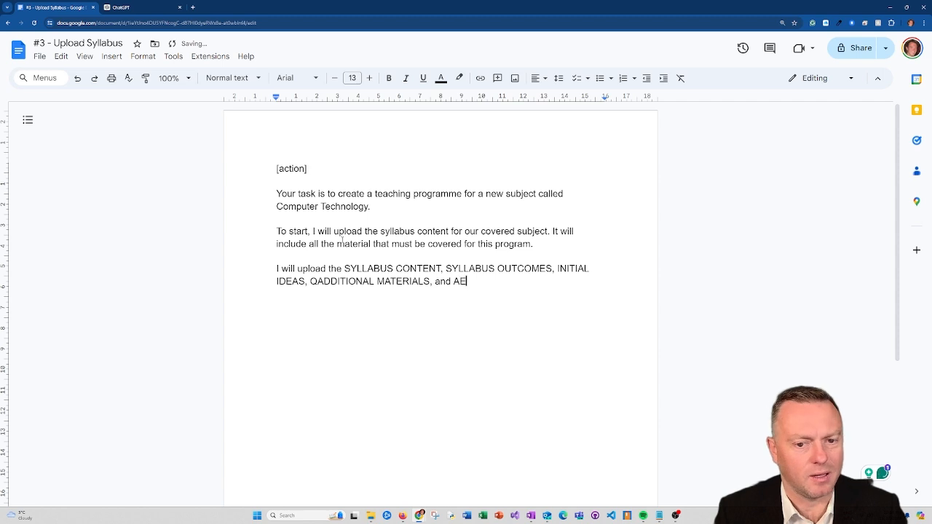
key(BackSpace)
key(BackSpace)
text(EXISTING )
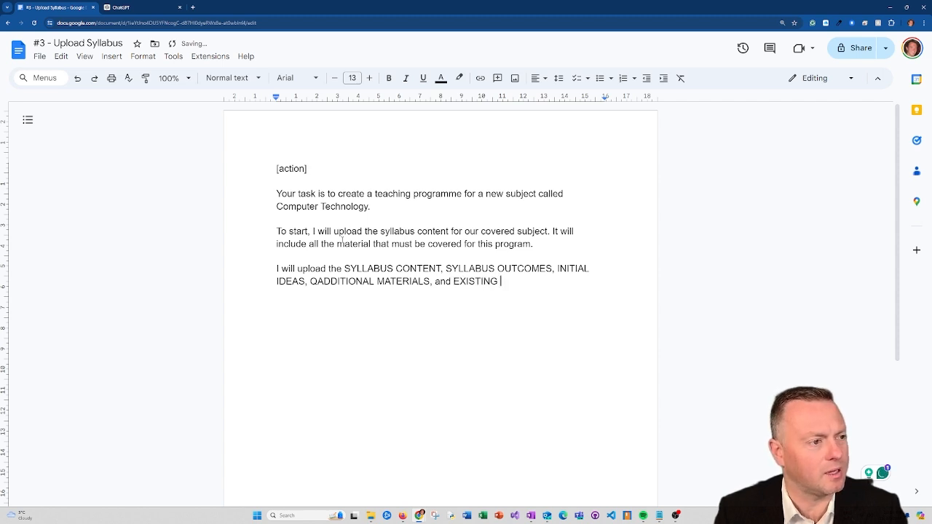
text(RESROUCES)
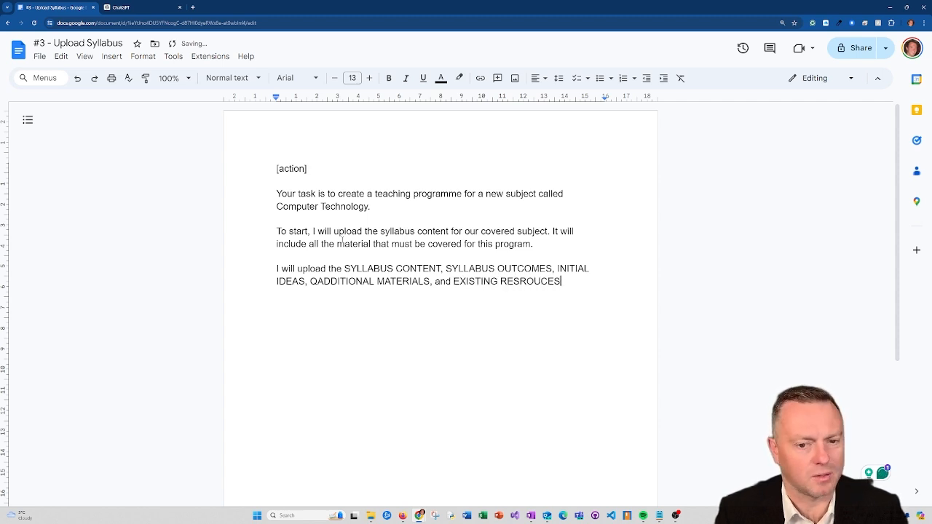
text( ins)
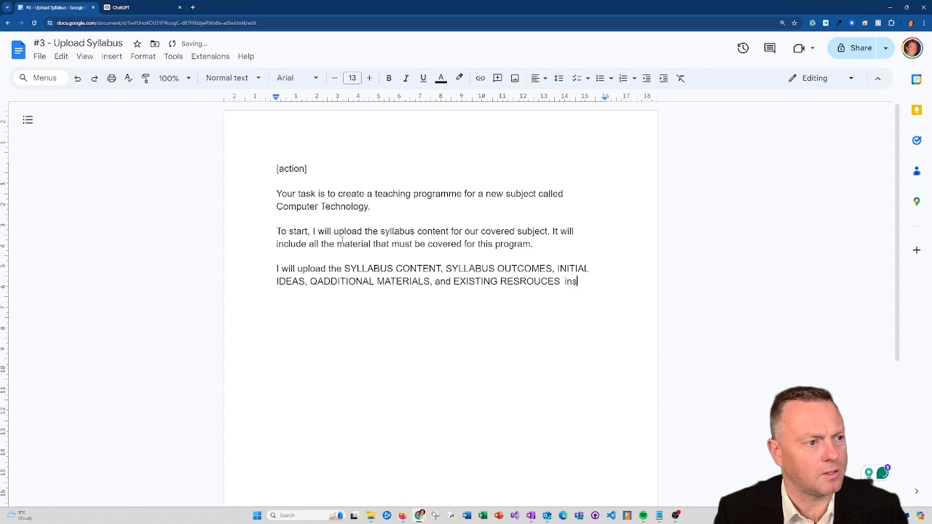
text(ide curly brackets.)
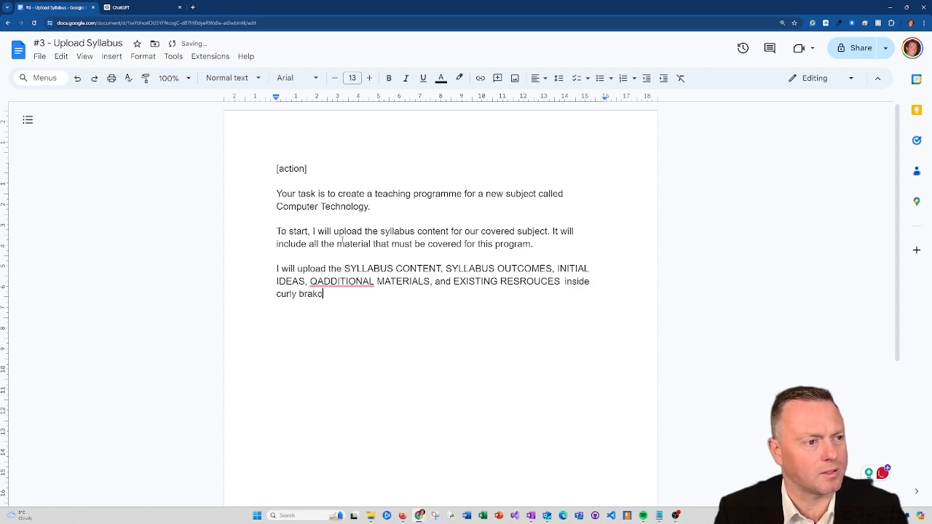
Add the sentence "Please wait until I ask more questions before you respond." to the same paragraph
text( Please wait)
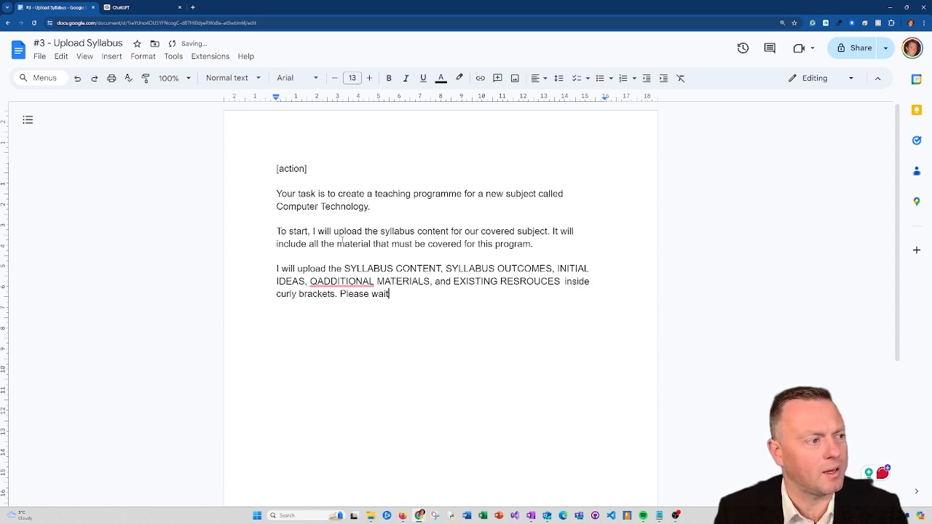
text( uptil )
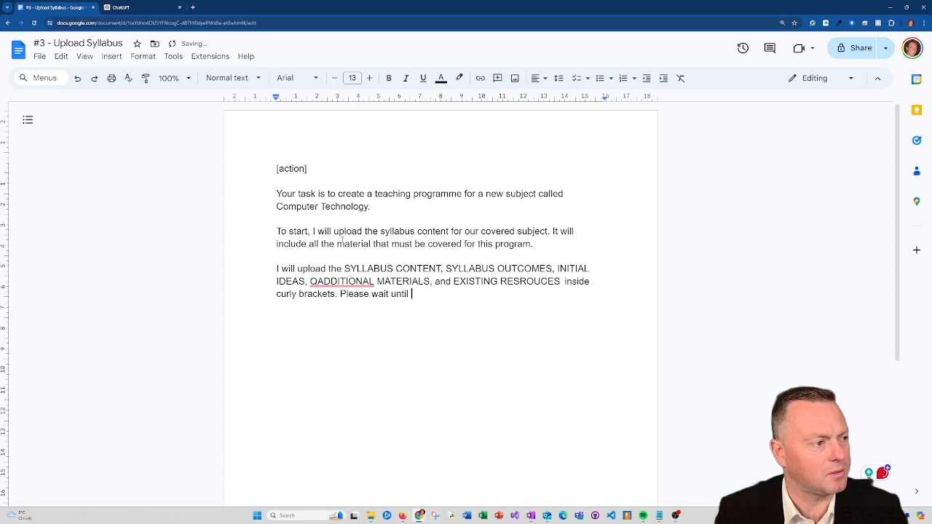
text(I ask more questions)
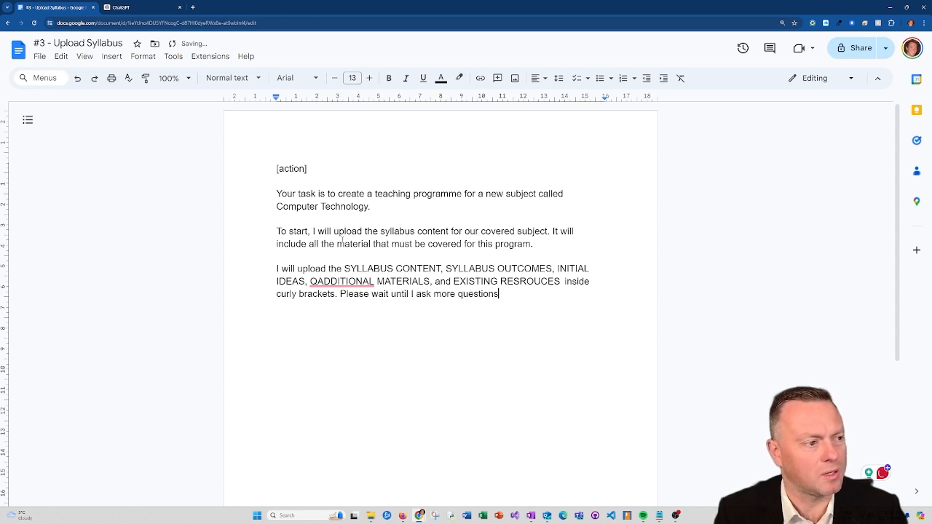
text( before you respond)
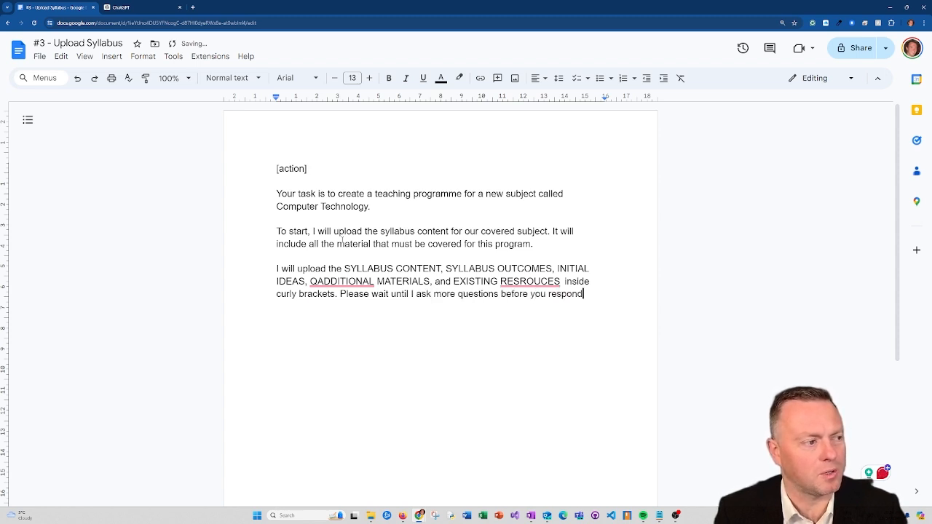
text(.)
Add a new paragraph reading "The main area that he unit will cover is:"
key(Return)
key(Return)
text(The main area)
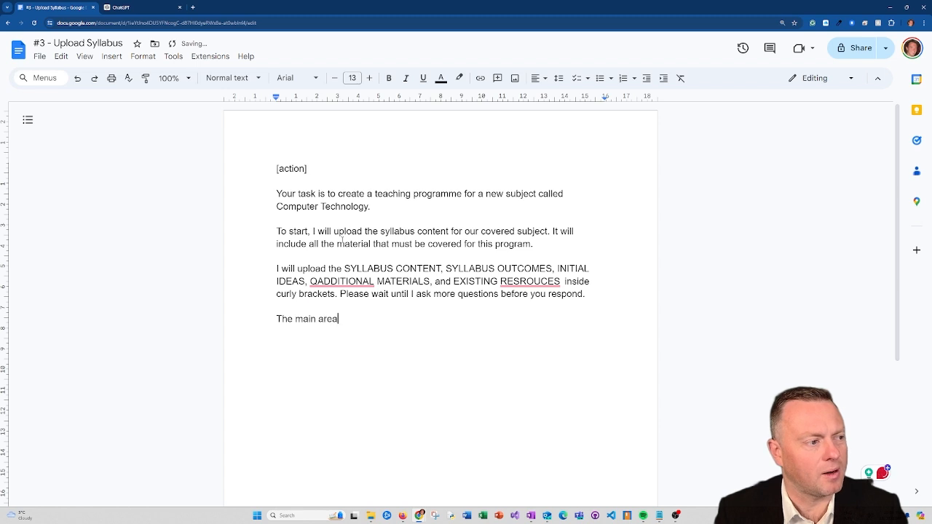
text( that he unit will)
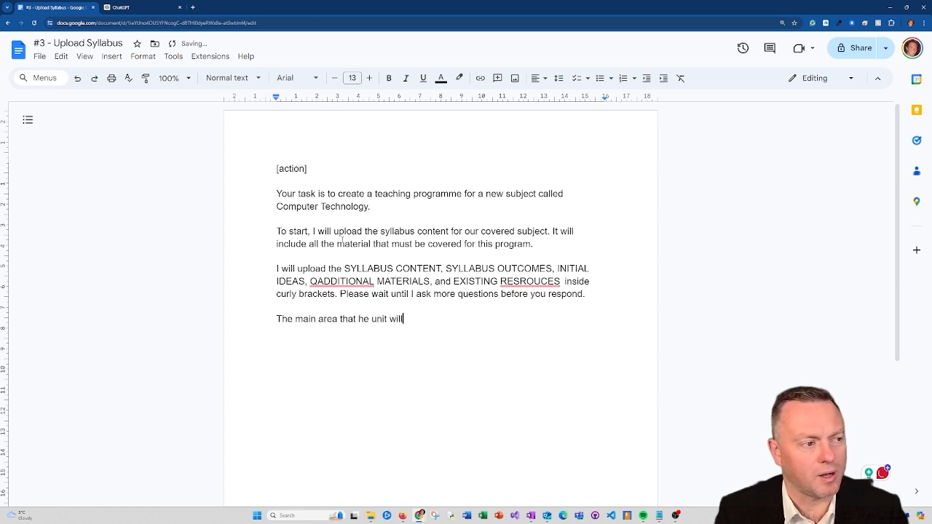
text( cover is:)
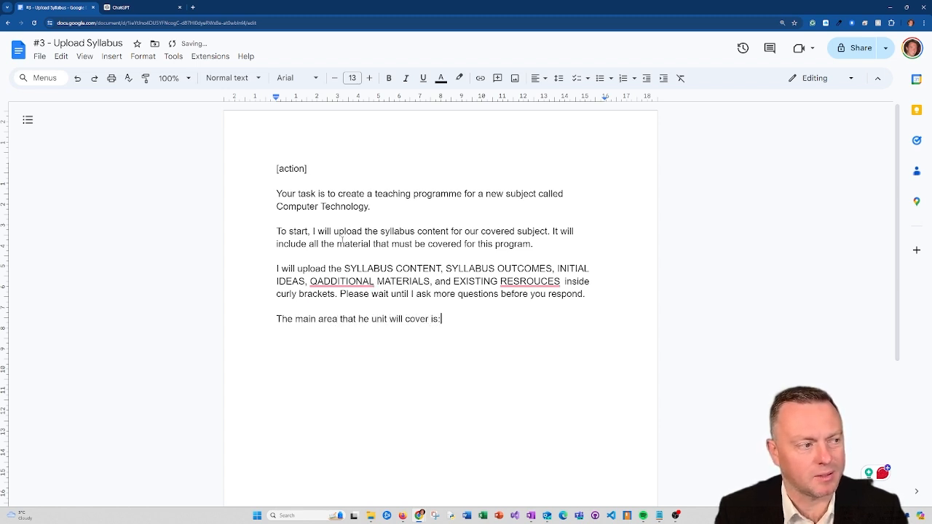
Add an empty placeholder block below it, opened with "SYLLABUS CONTENT = {" and closed with "}" on its own line
key(Return)
key(Return)
text(SY)
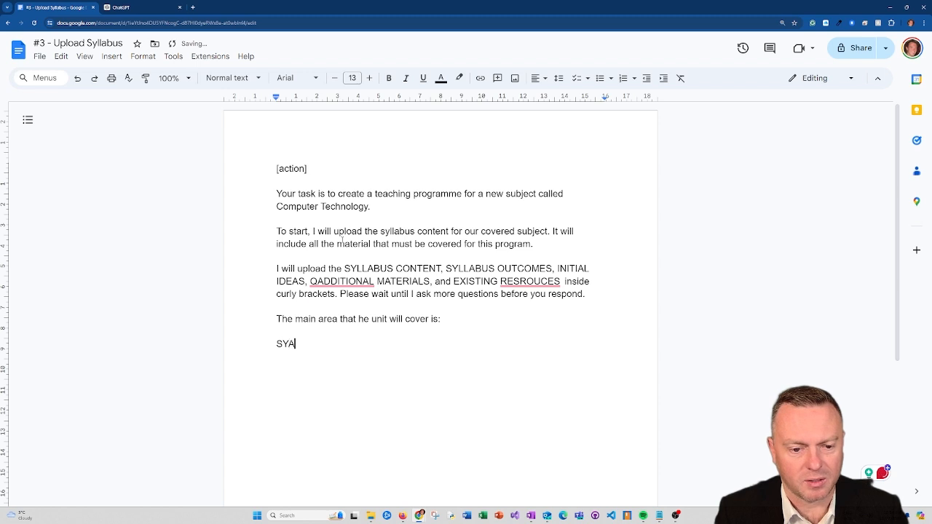
text(LLABUS)
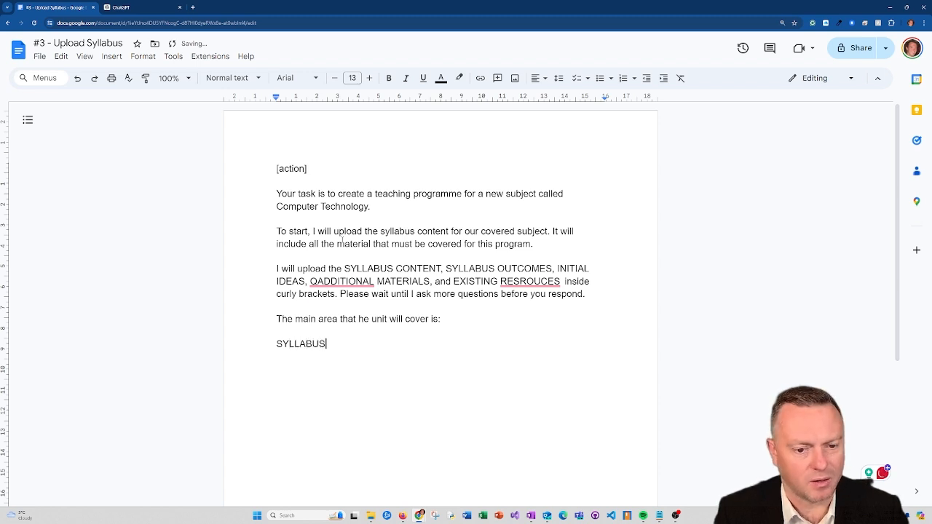
text( CONTENT)
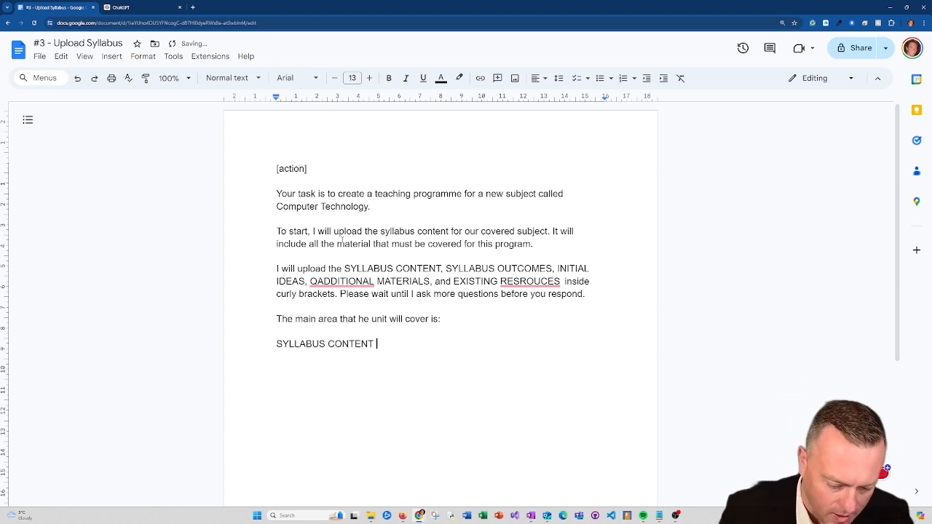
text( = {)
key(Return)
key(Return)
text(})
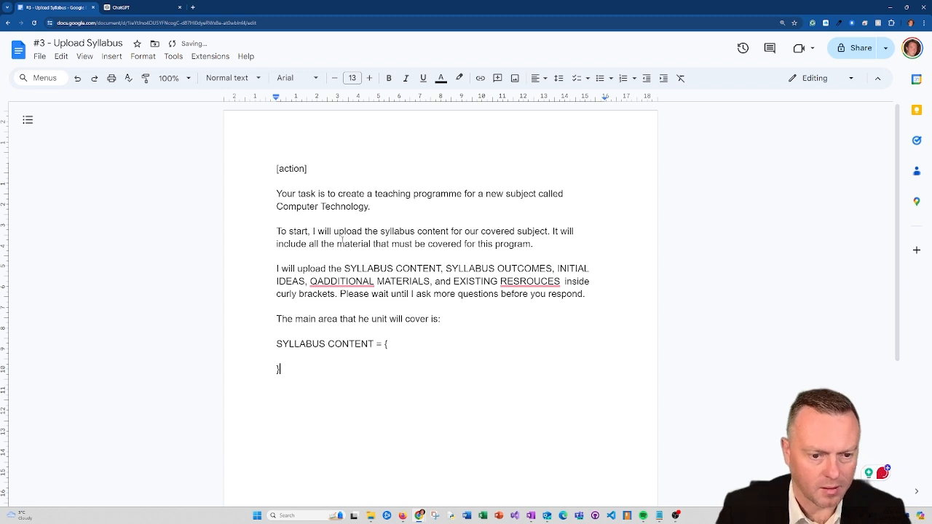
Write the line "A link to the syllabus can be found here:" below the SYLLABUS CONTENT block
key(Return)
key(Return)
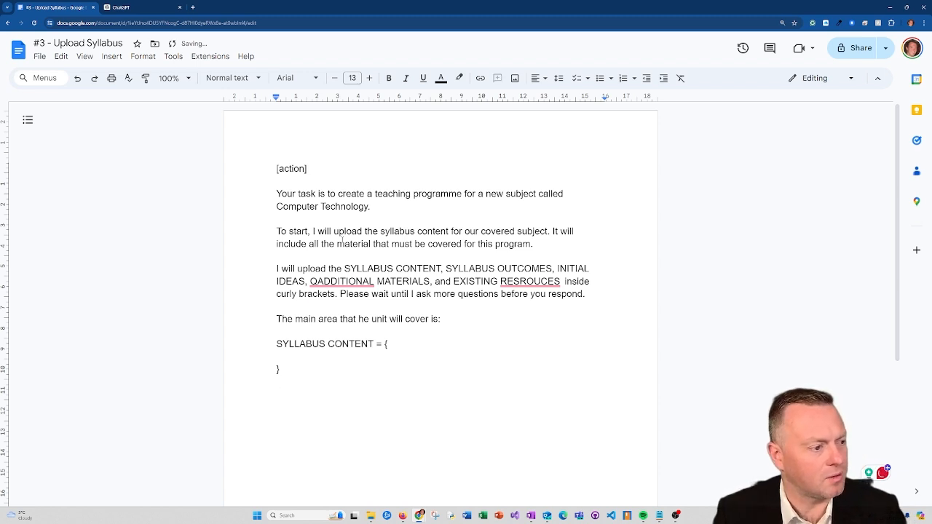
text(A link to)
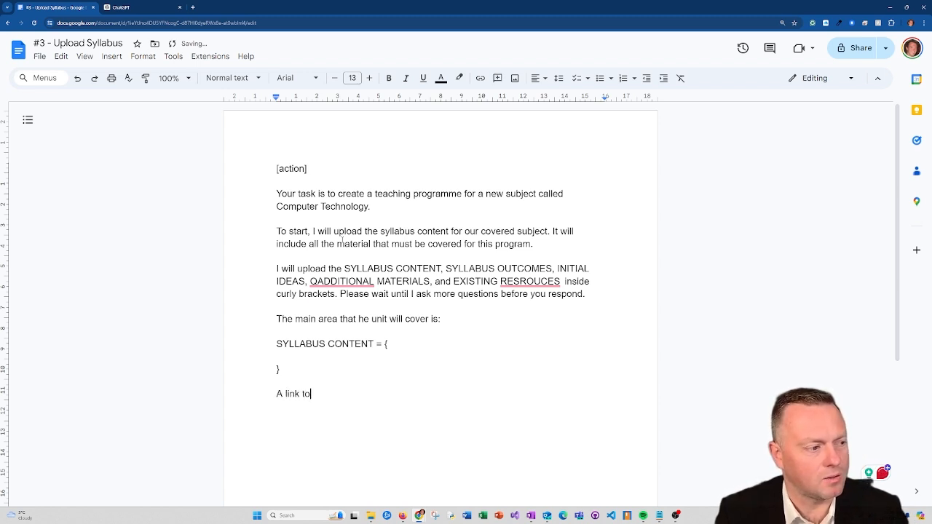
text( the syllabus)
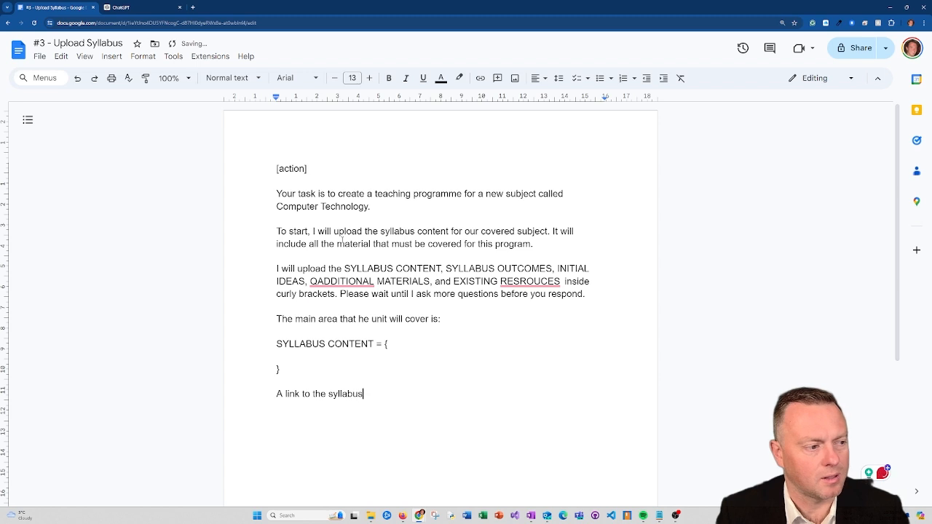
text( can be found e)
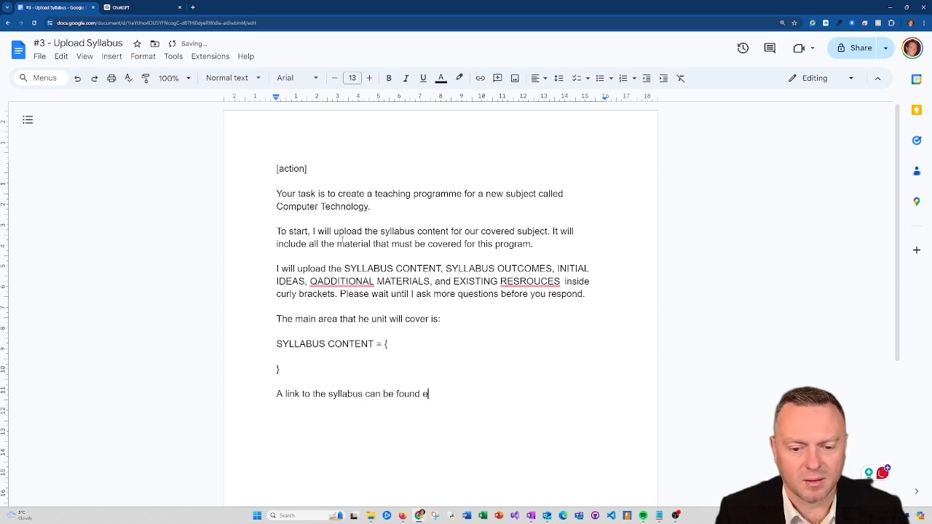
key(BackSpace)
text(here:)
Add an empty "SYLLABUS OUTCOMES = { }" block under the syllabus link line, with the closing bracket on its own line
key(Return)
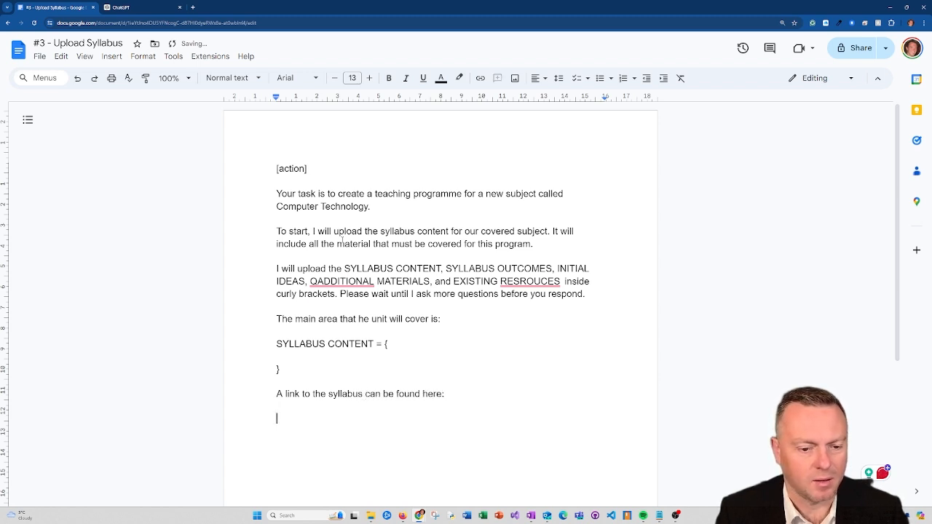
text(Syl)
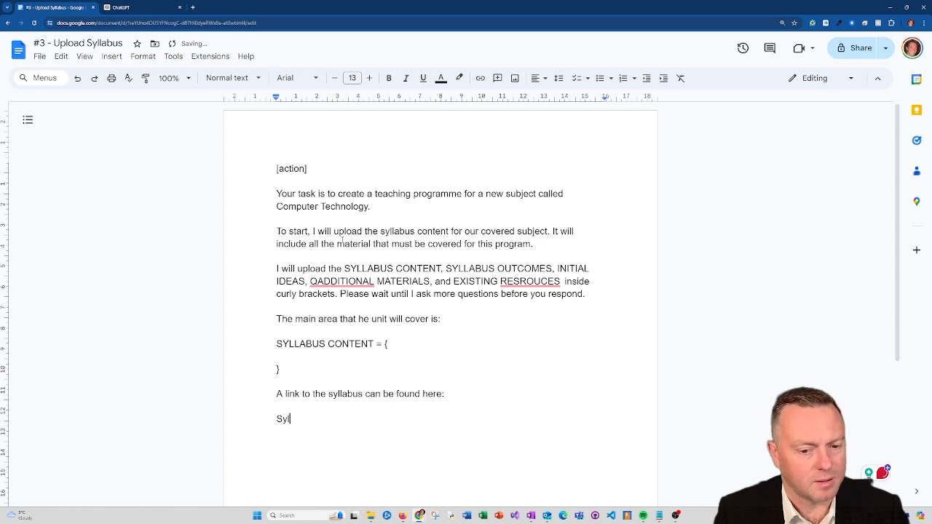
text(LLABU)
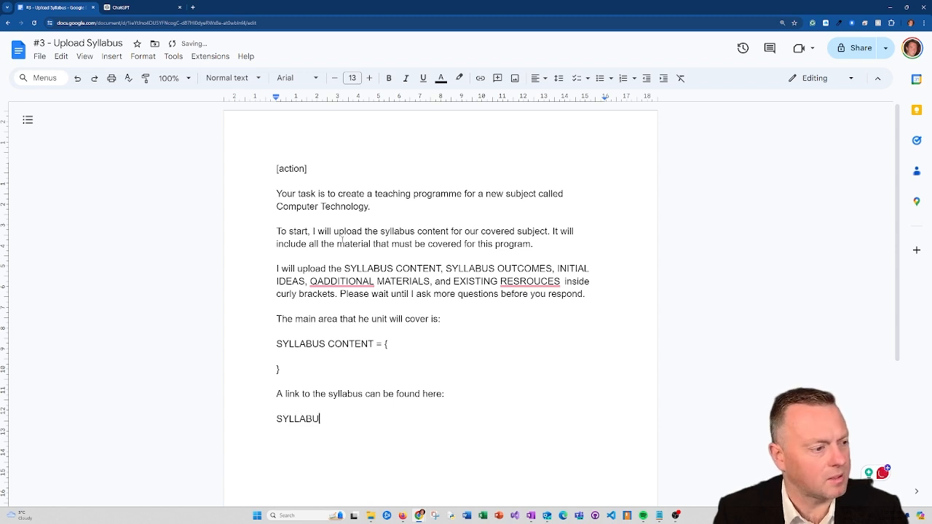
text(S OUTCOMES = {)
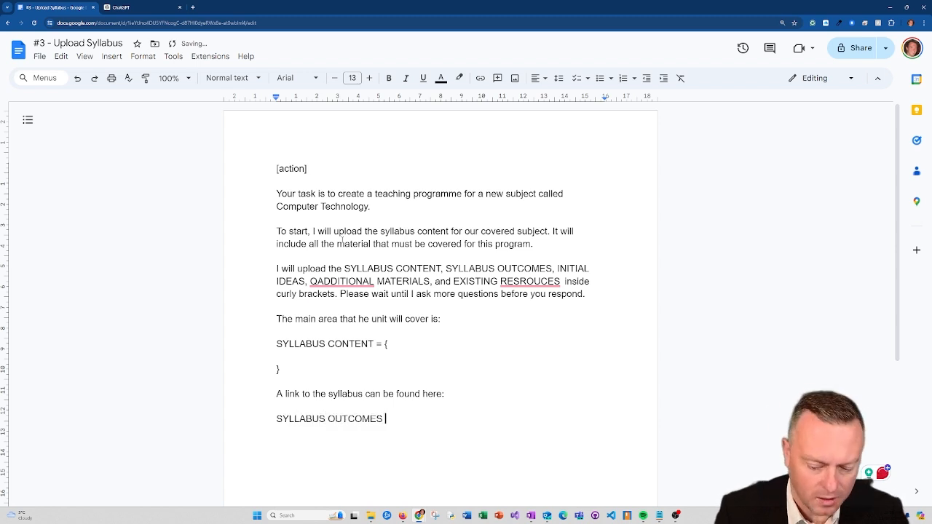
key(Return)
key(Return)
text(})
Add an empty "IDEAS = { }" block under SYLLABUS OUTCOMES, with the closing bracket on its own line
key(Return)
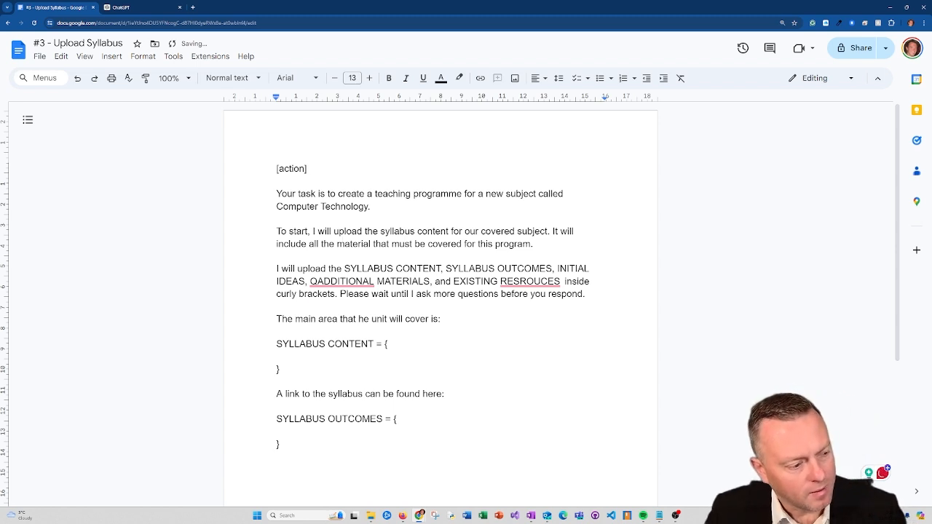
text(IDEAS = {)
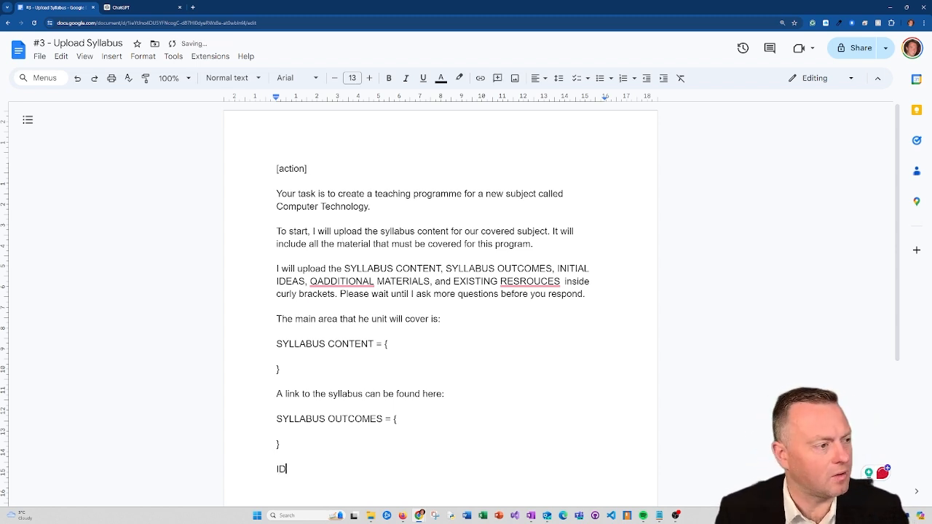
key(Return)
key(Return)
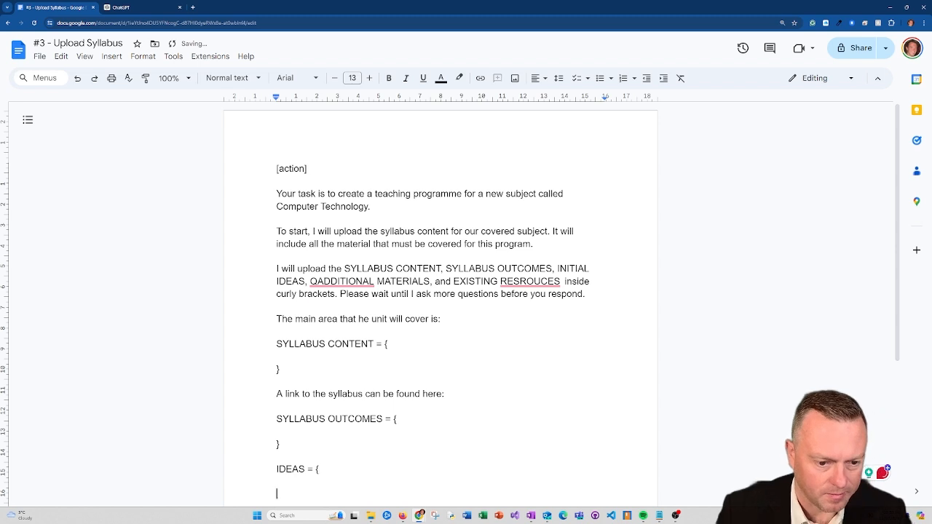
text(})
Add an empty "ADDITIONAL MATERIALS = { }" block below the IDEAS block, with the closing bracket on its own line
key(Return)
key(Return)
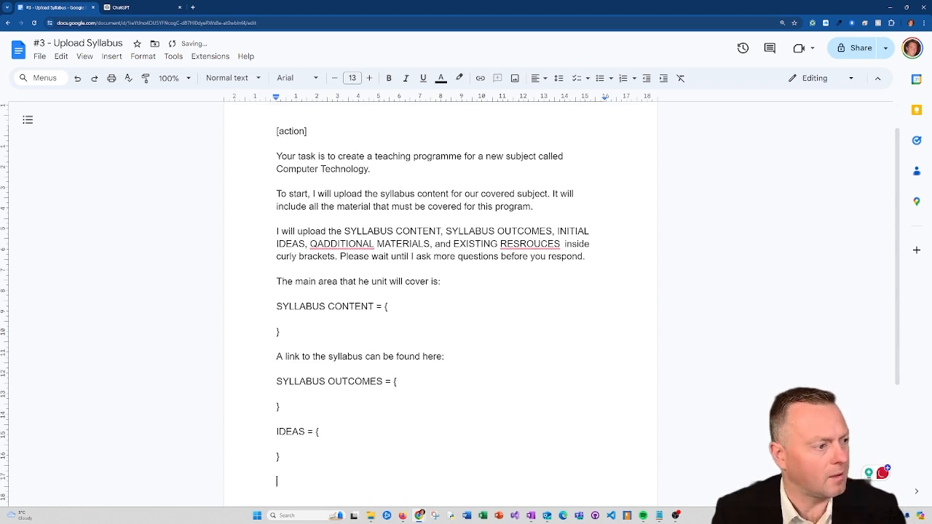
text(ADDITIONAL RE)
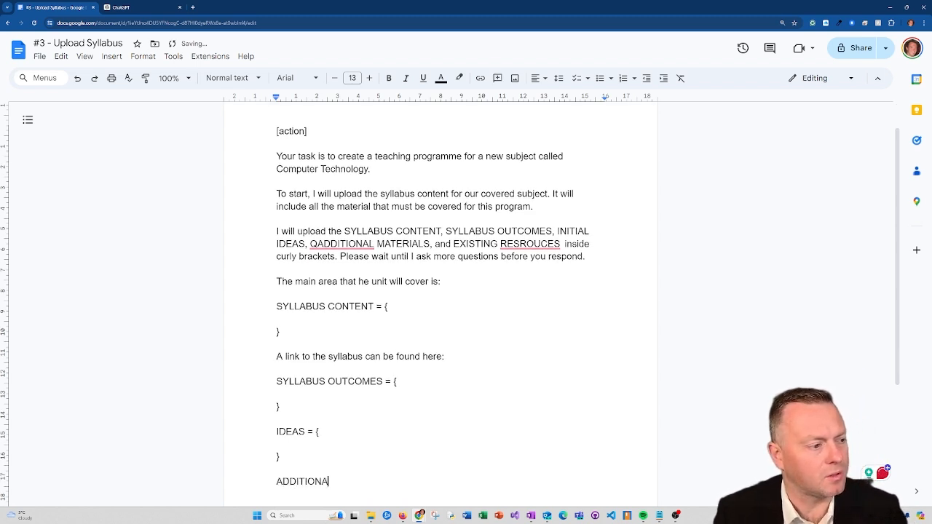
key(BackSpace)
key(BackSpace)
text(MAT)
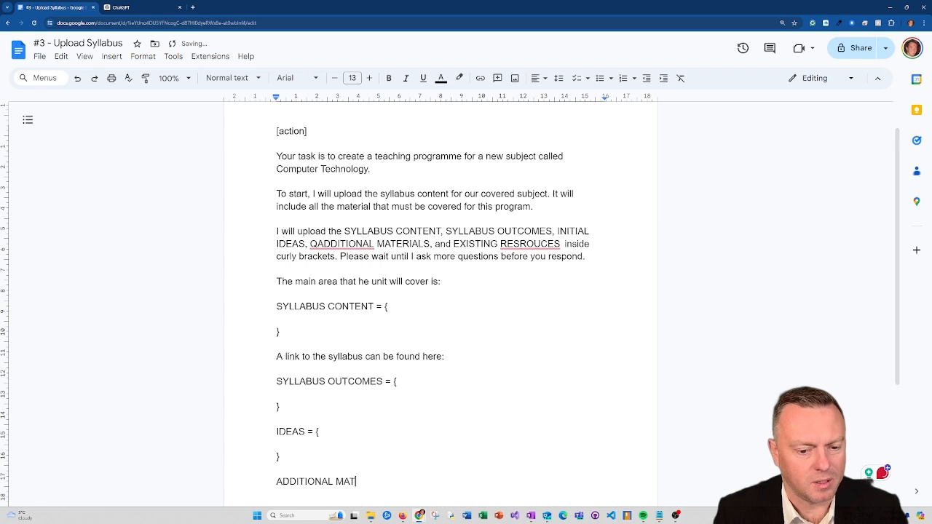
text(ERIALS = {)
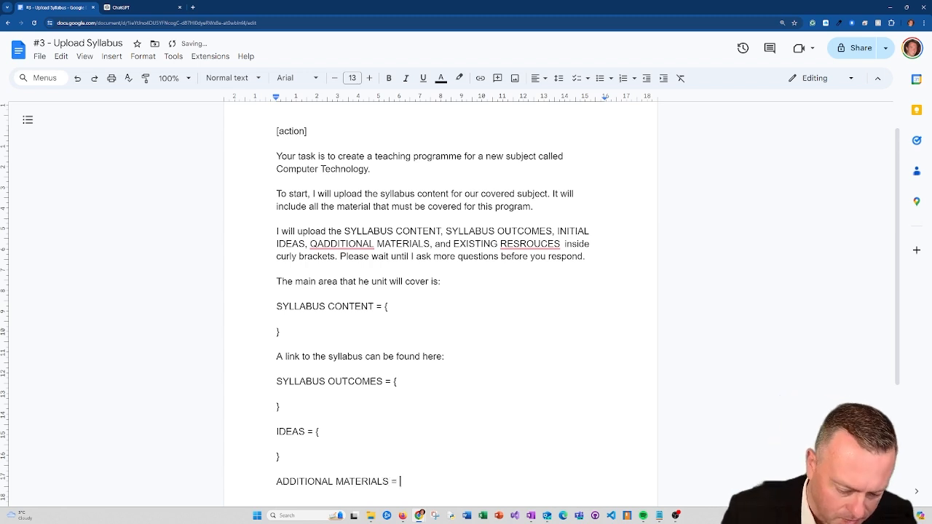
key(Return)
key(Return)
text(})
key(Return)
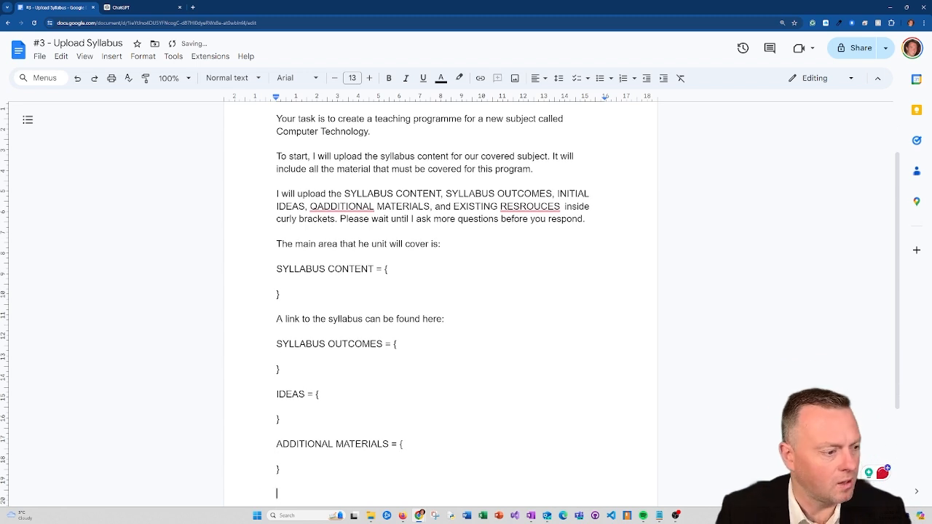
Add an empty "EXISTING RESOURCES = { }" block under ADDITIONAL MATERIALS, with the closing bracket on its own line
text(EXISTING R)
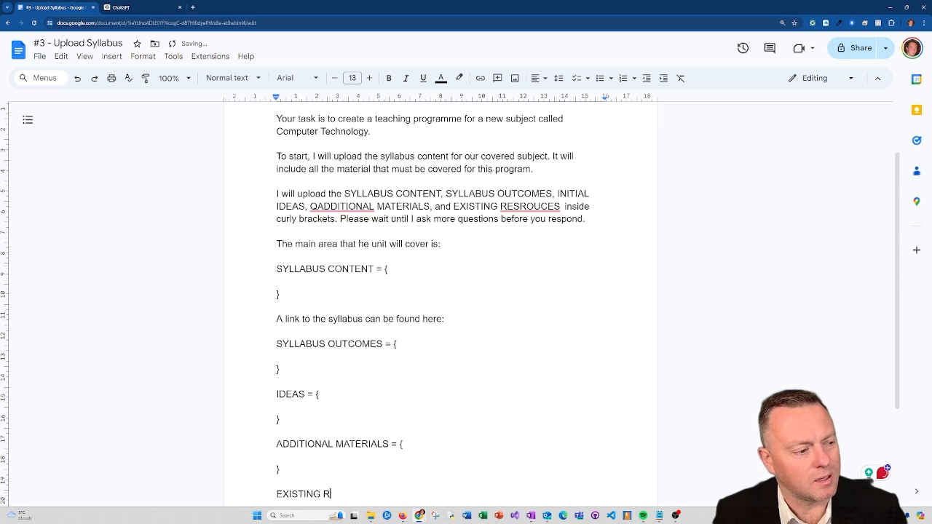
text(ESOURCES )
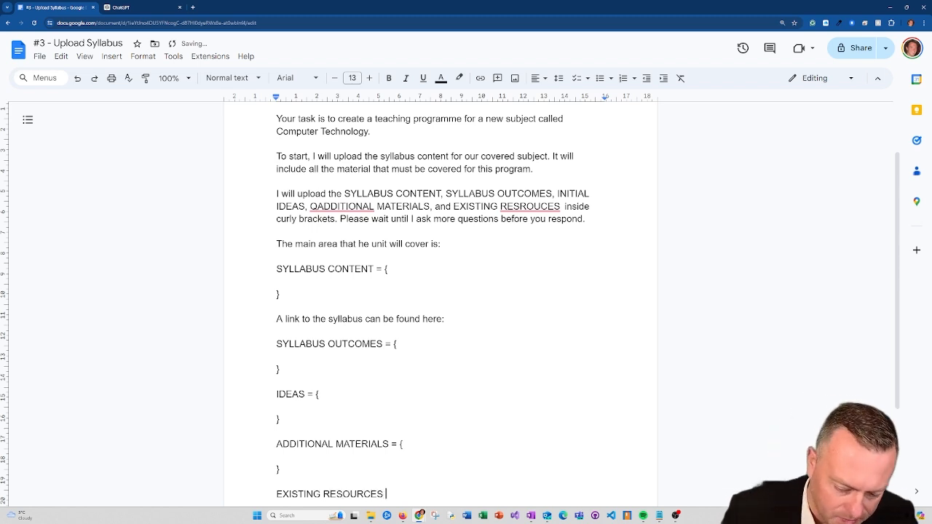
text(= {)
key(Return)
key(Return)
text(})
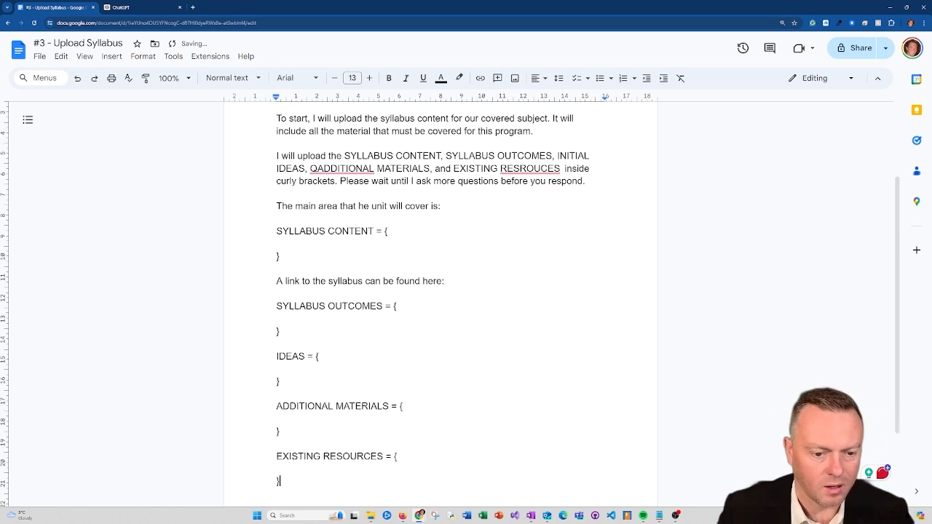
Start a paragraph below the blocks with "Please refer to", listing SYLLABUS CONTENT, INITIAL IDEAS, ADDITIONAL MATERIALS, and EXISTING RESOURCES
key(Return)
key(Return)
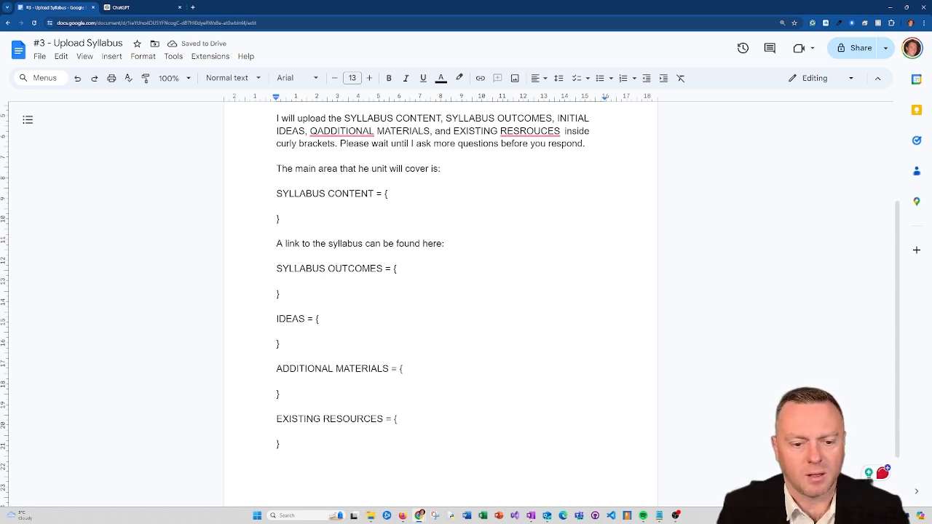
text(Please refer to )
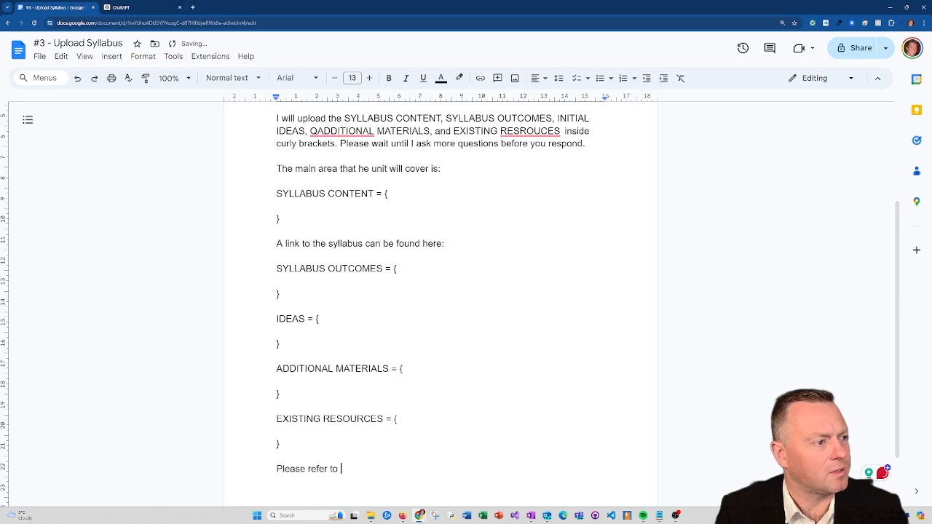
text(SYLLABUS CONTENT)
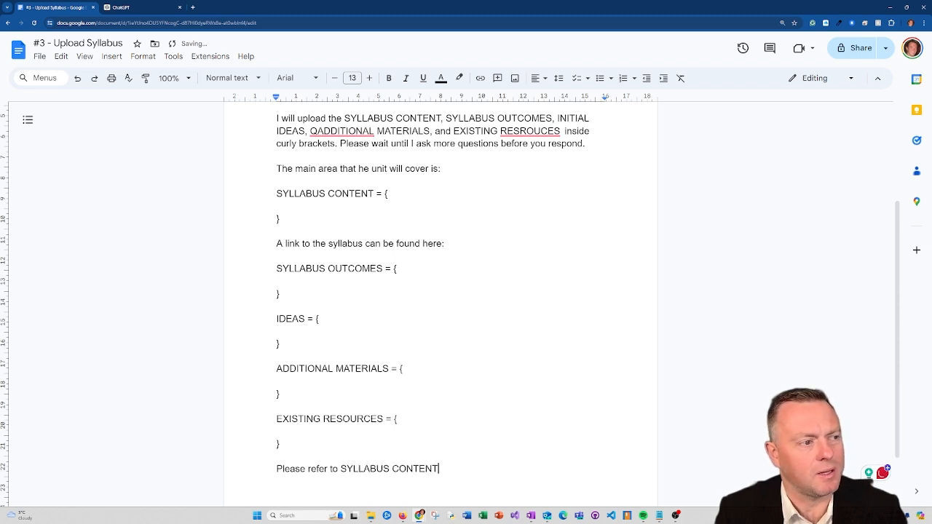
text(, INITIAL IDEAS<)
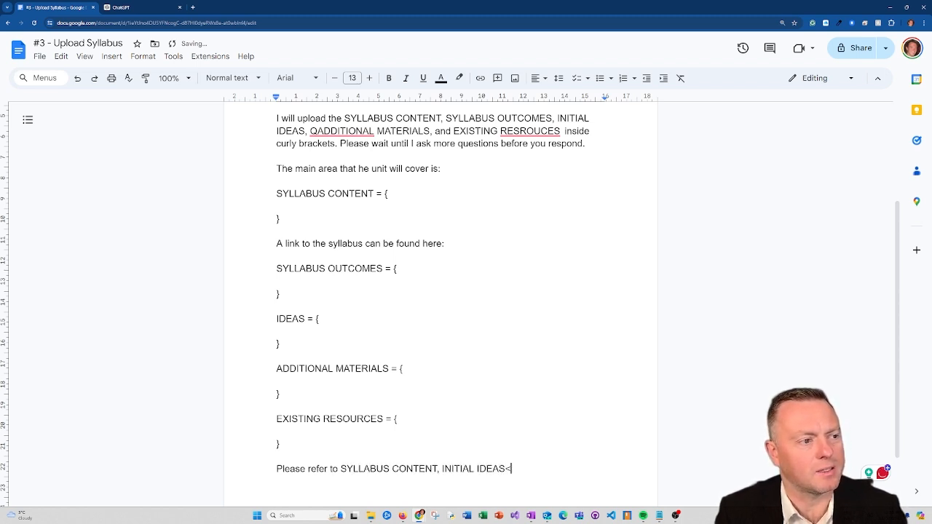
key(BackSpace)
text(, A)
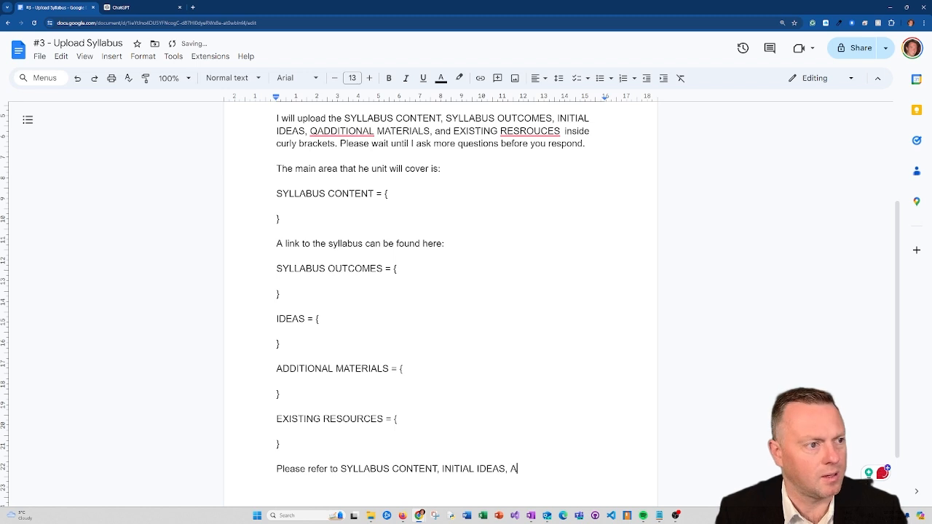
text(DDITIONAL)
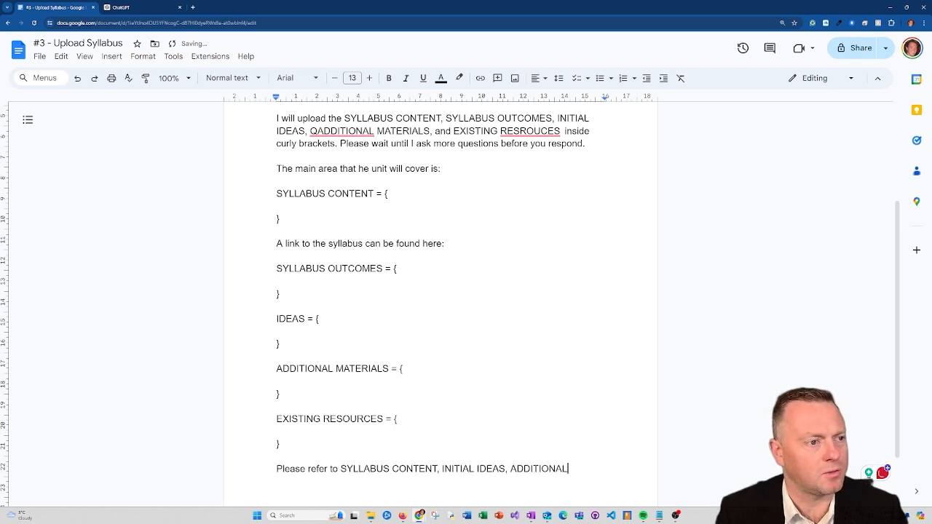
text( MATERIALS, )
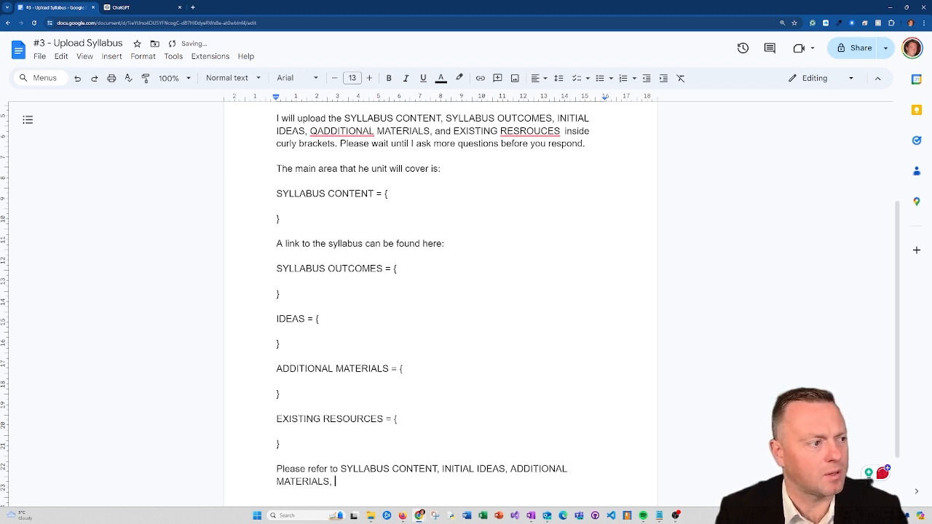
text(aned EXIS)
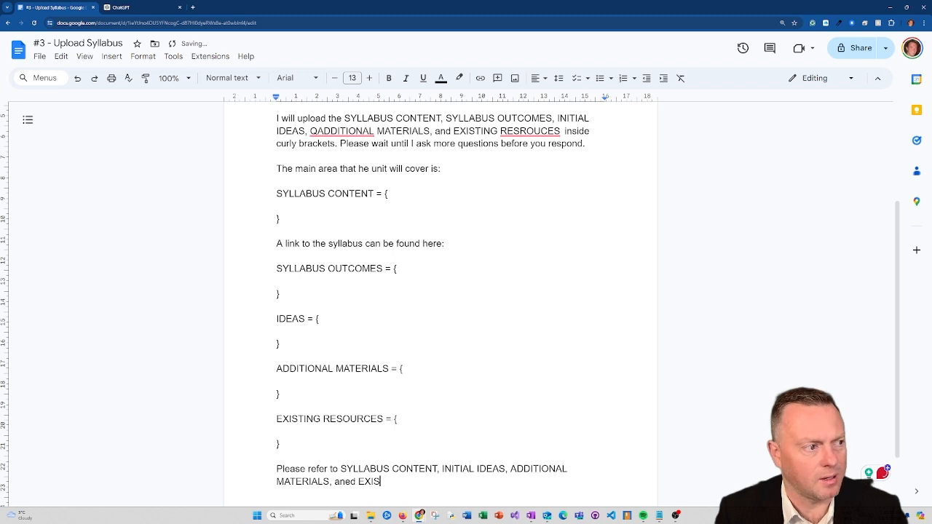
text(TING RE)
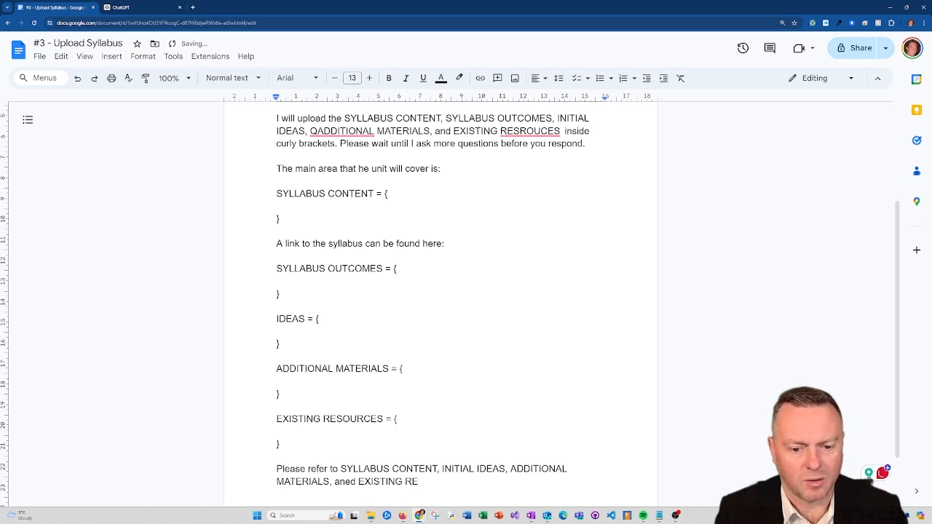
text(SOURCES )
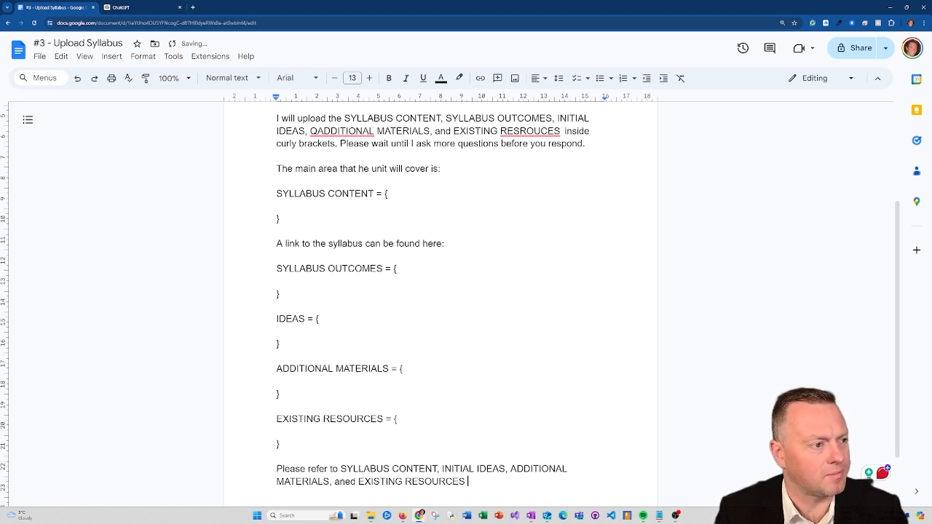
Complete the "Please refer to" sentence with "in the following conversations when considering your subsequent response."
text(in the following co)
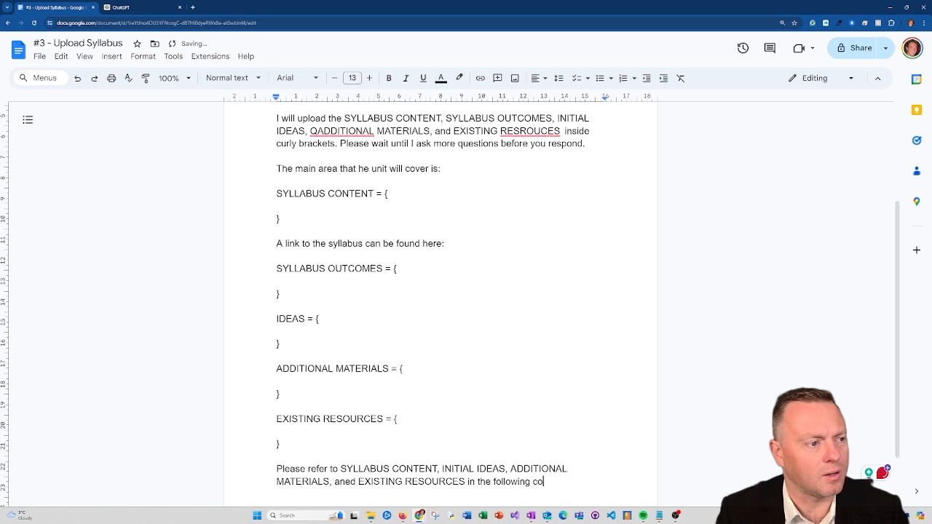
text(nversations when cons)
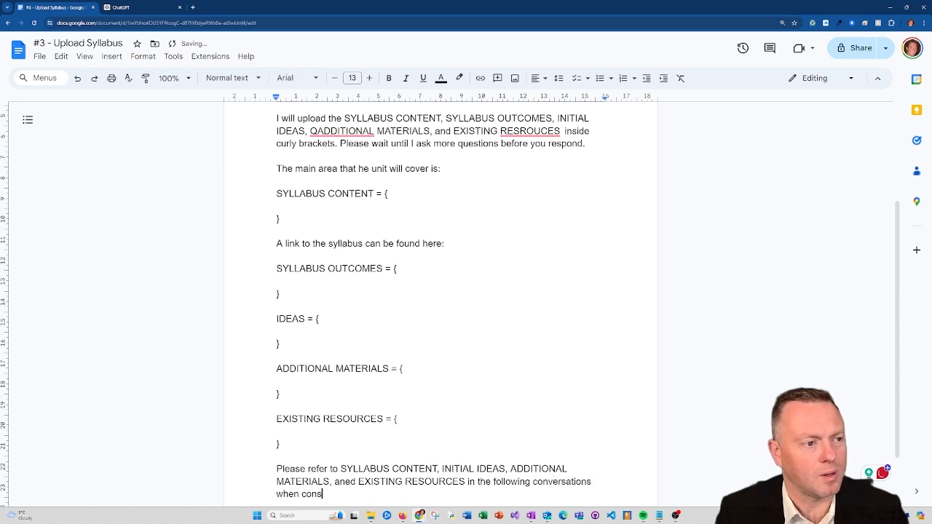
text(idering your subs)
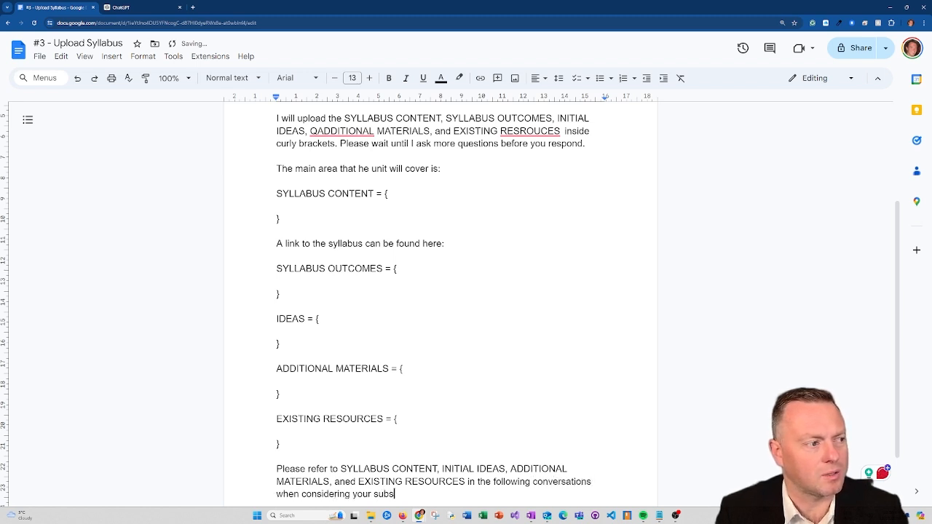
text(equent response.)
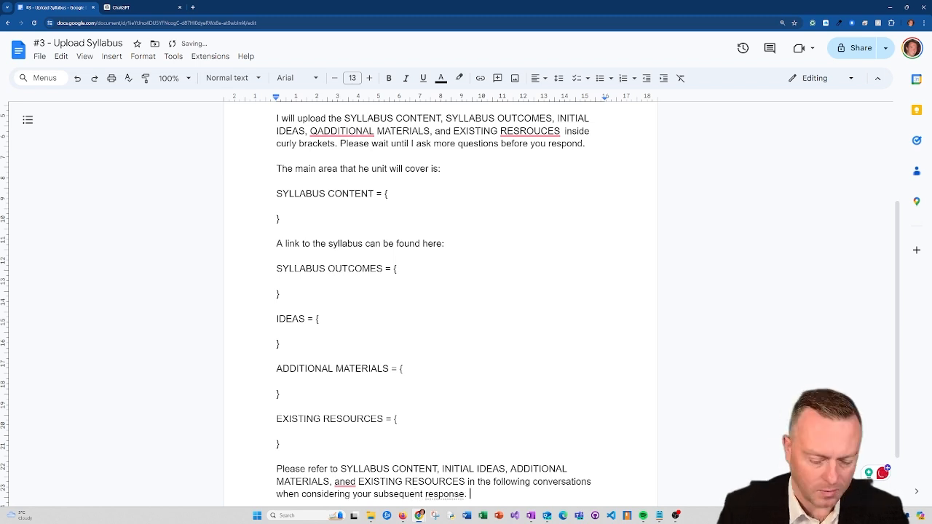
Add a new paragraph reading "Please show step-by-step instructions on how you will execute all instructions based on the material above."
key(Return)
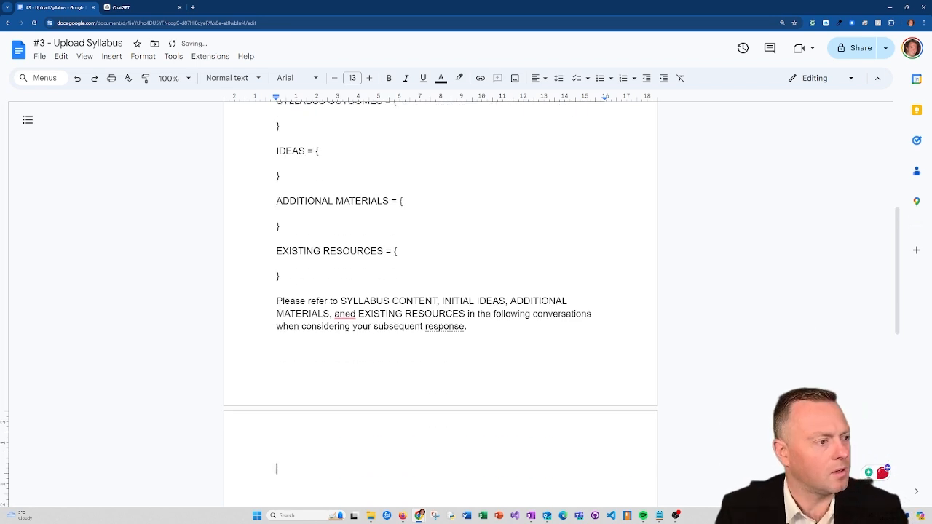
text(Pleas)
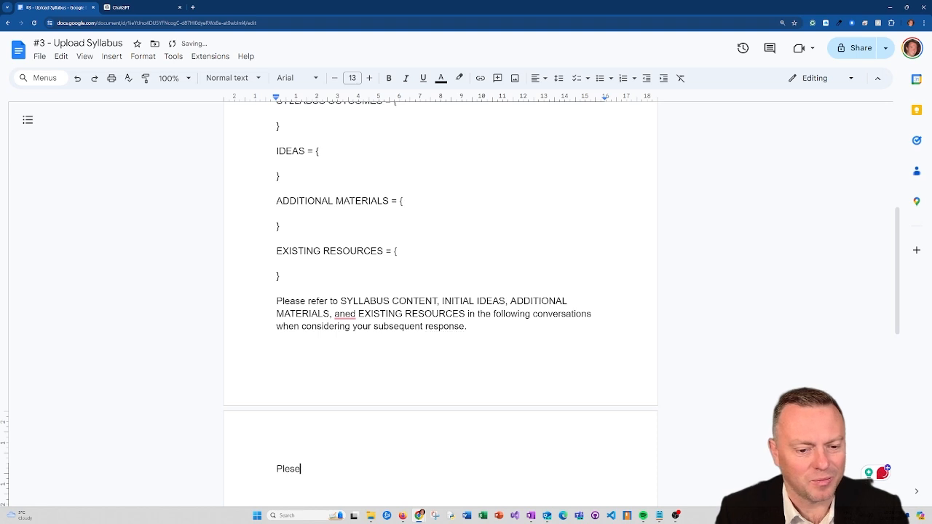
key(BackSpace)
key(BackSpace)
text(ase show)
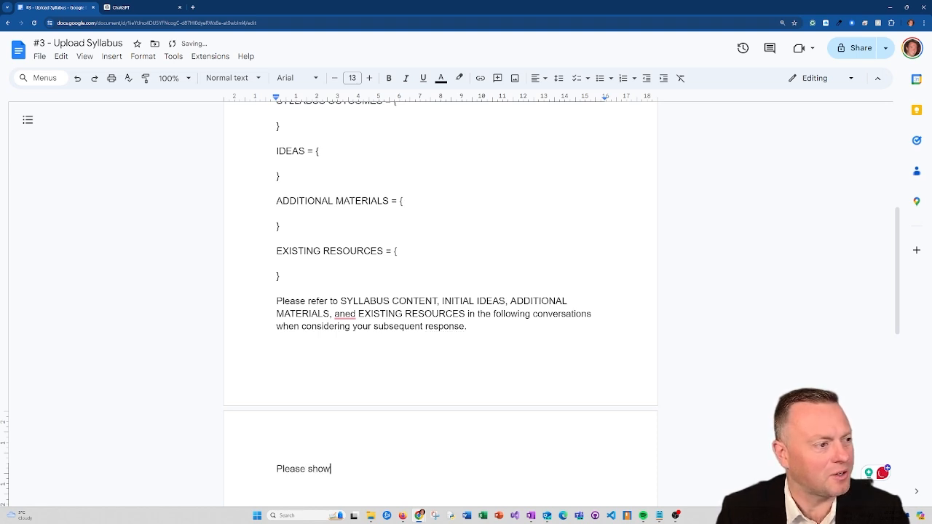
text( steyp)
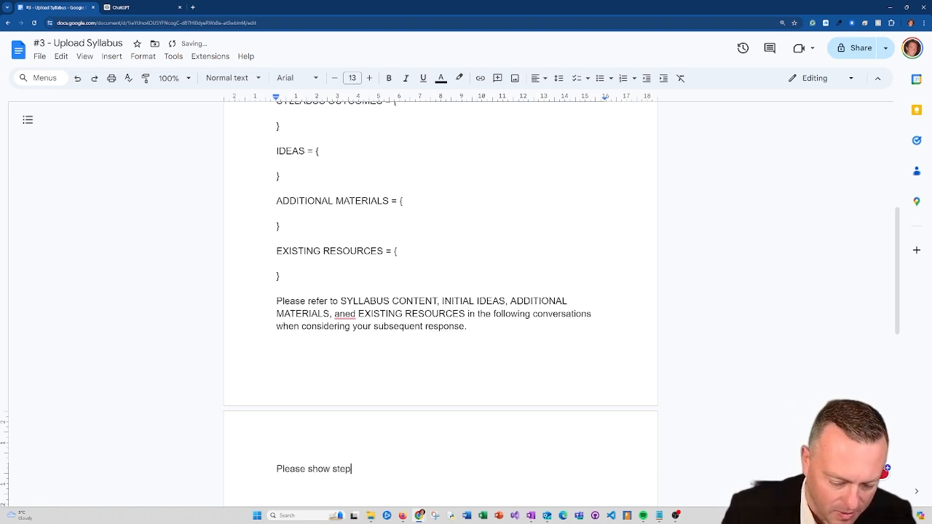
text(-by-st)
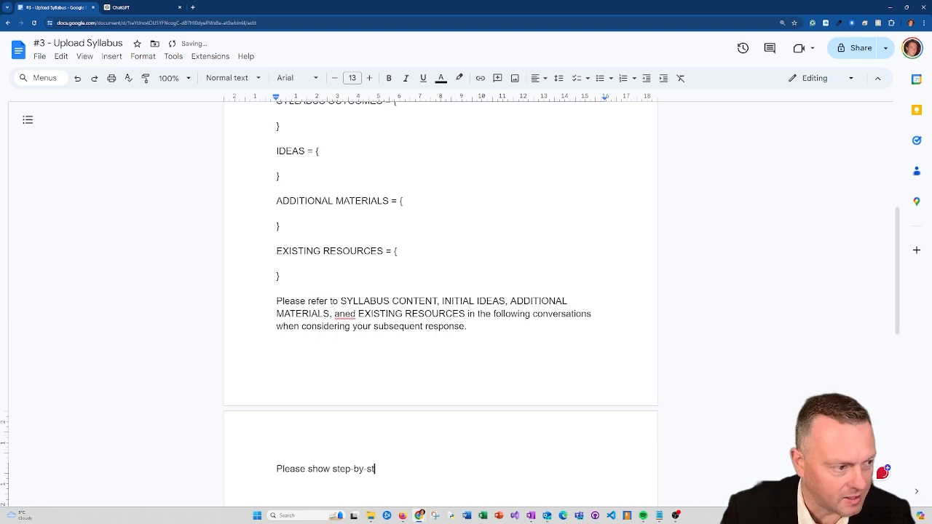
text(ep instructions on)
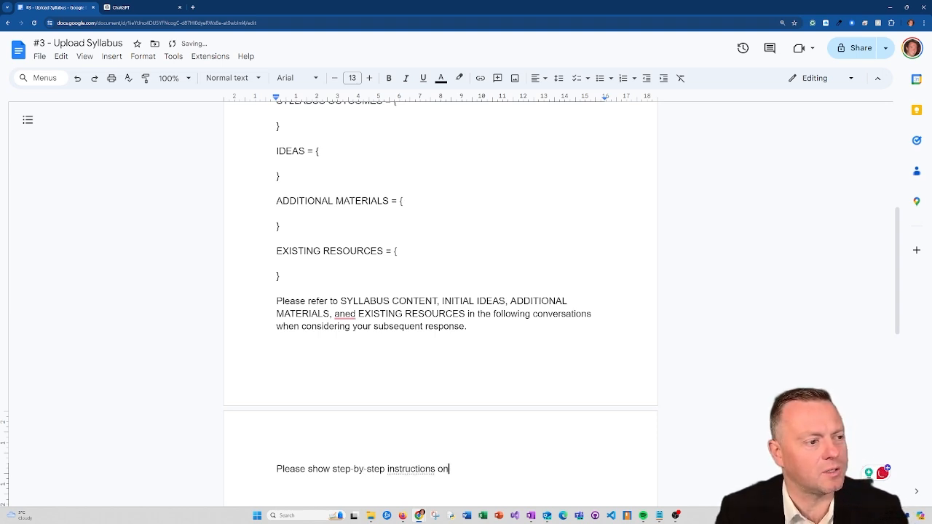
text( how you will e)
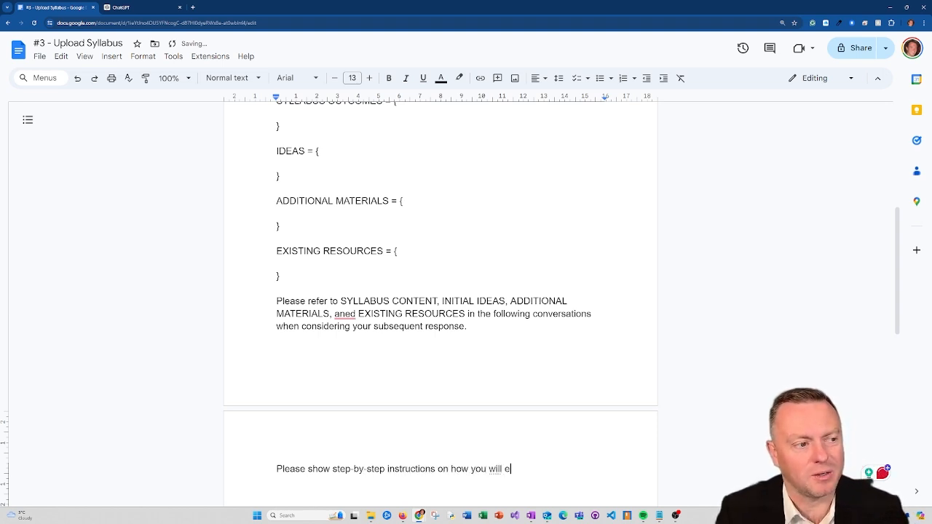
text(xecute all instr)
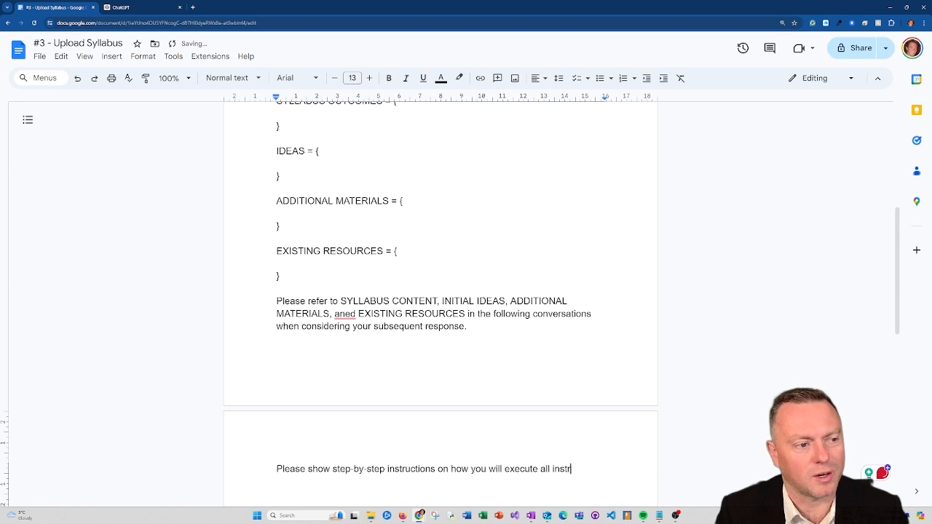
text(uctions based on the mat)
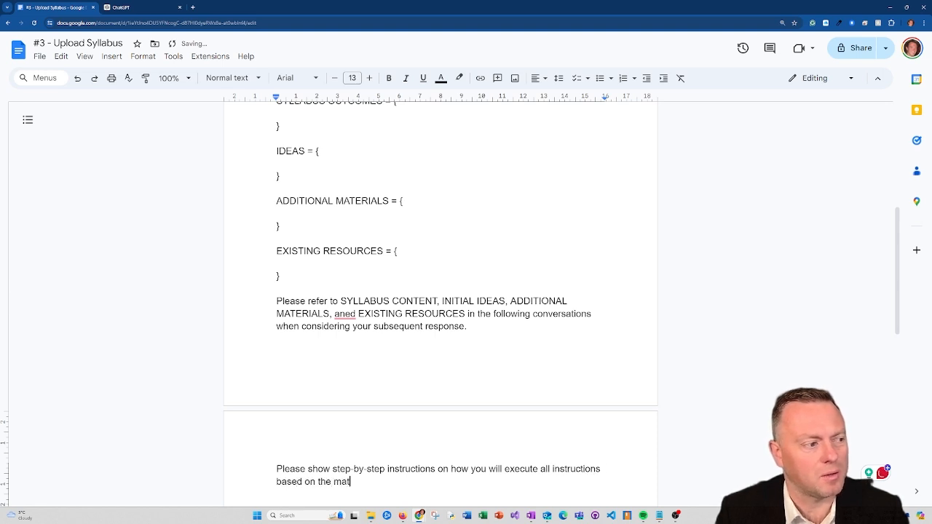
text(erial above. Onc)
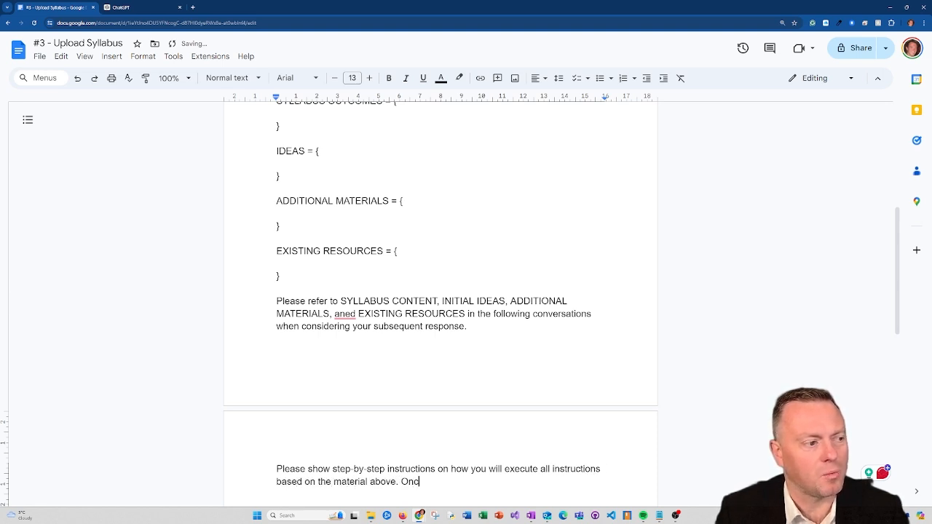
Finish the closing paragraph with "Once you have finished, summarise you understanding. No yapping."
text(e you have finished,)
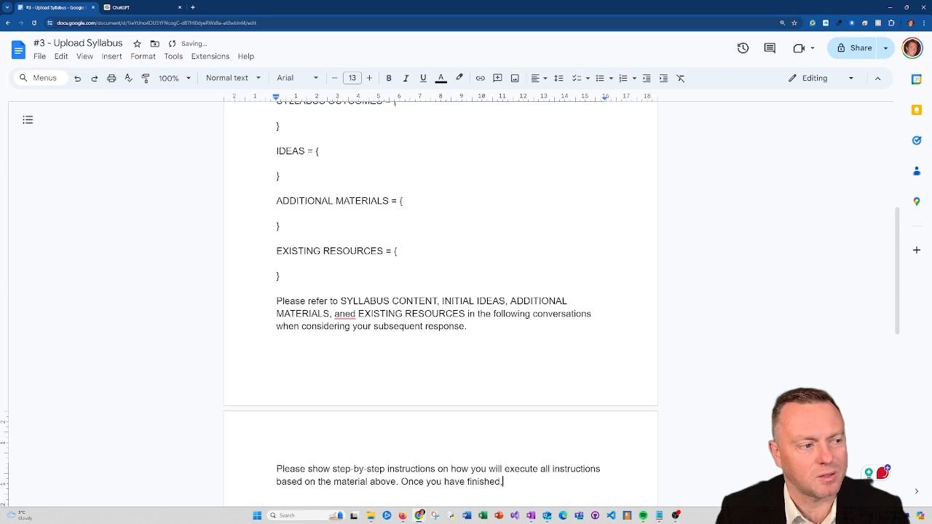
text( summarise you un)
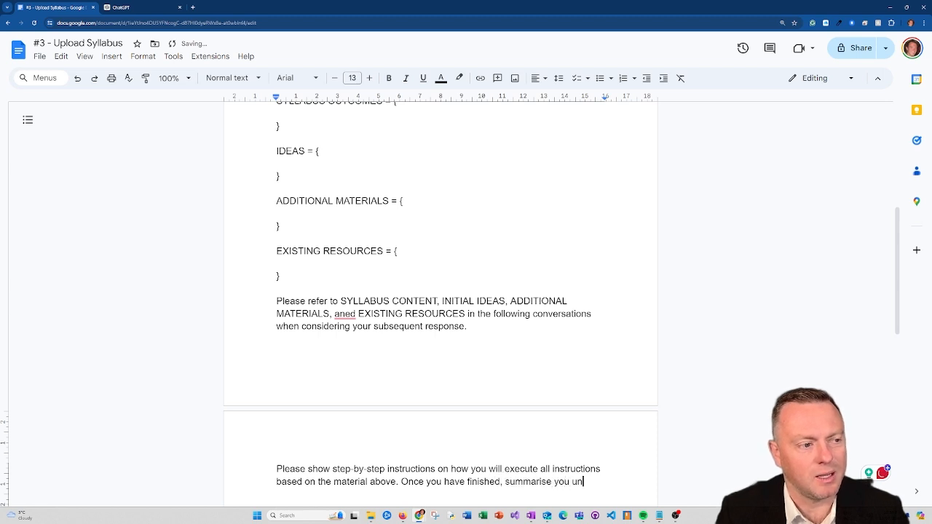
text(derstanding. N)
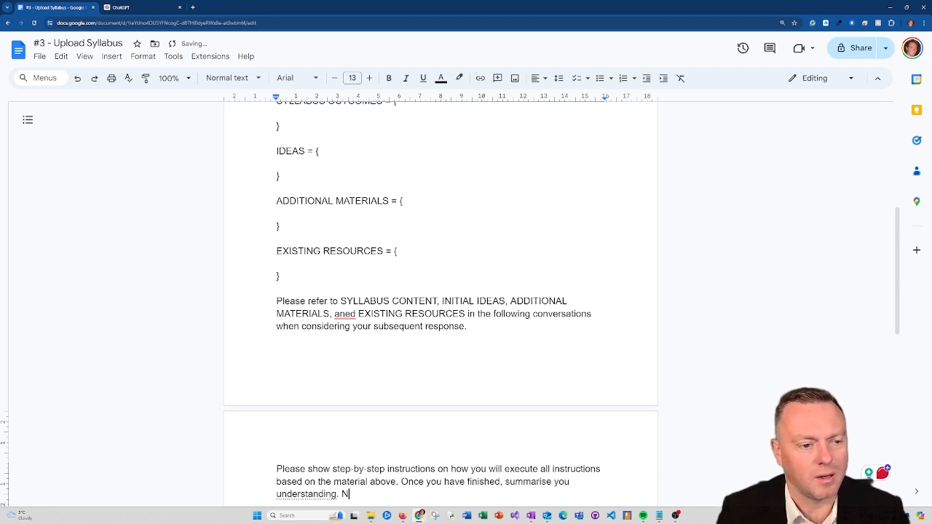
text(o aapin)
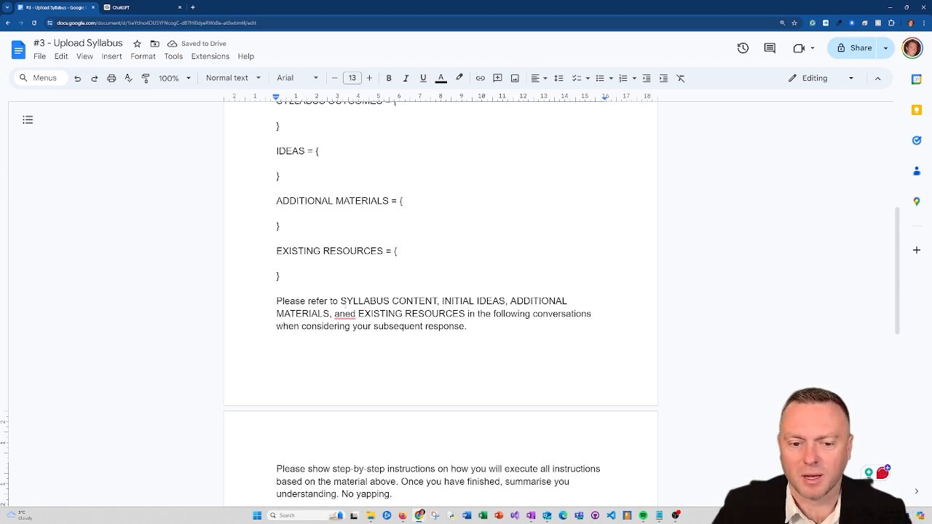
Correct the misspelt "aned" to "and" in the "Please refer to" paragraph
mouse_move(345, 313)
click(344, 345)
scroll(387, 318, up, 2)
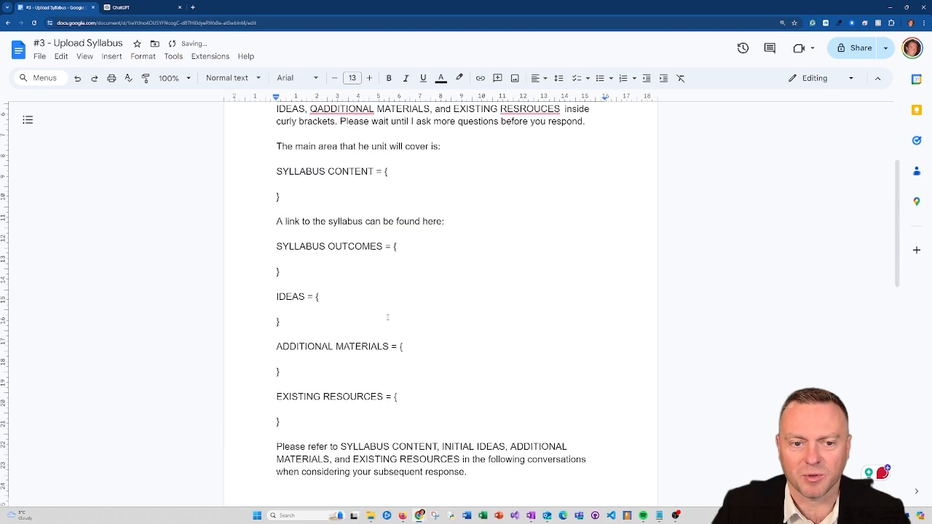
scroll(394, 200, up, 2)
scroll(310, 219, down, 1)
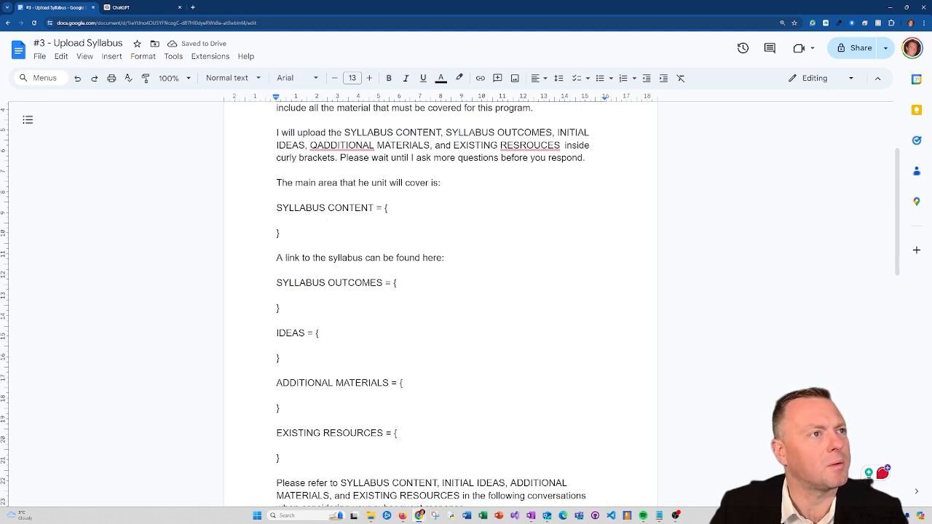
Switch to the NSW Curriculum browser window and copy the web address of the Computing Technology 7–10 Syllabus overview page
drag(0, 36, 446, 97)
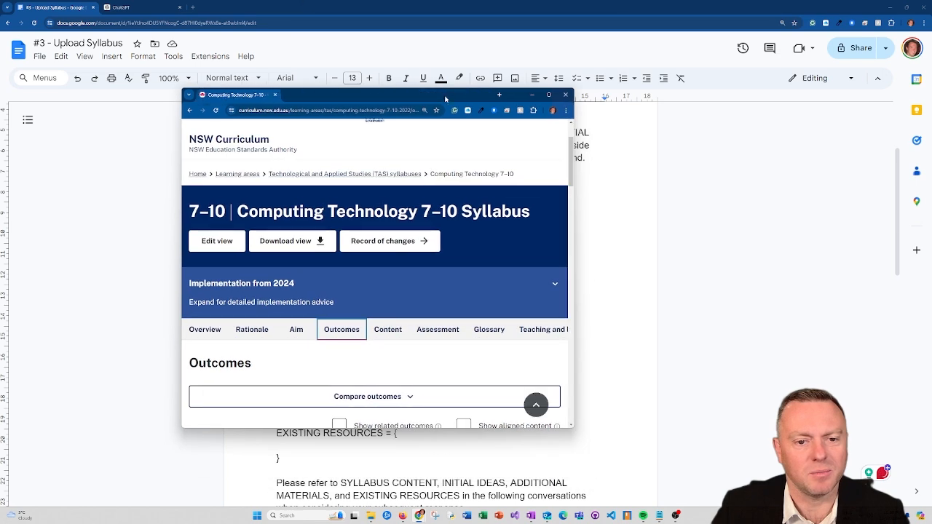
double_click(457, 101)
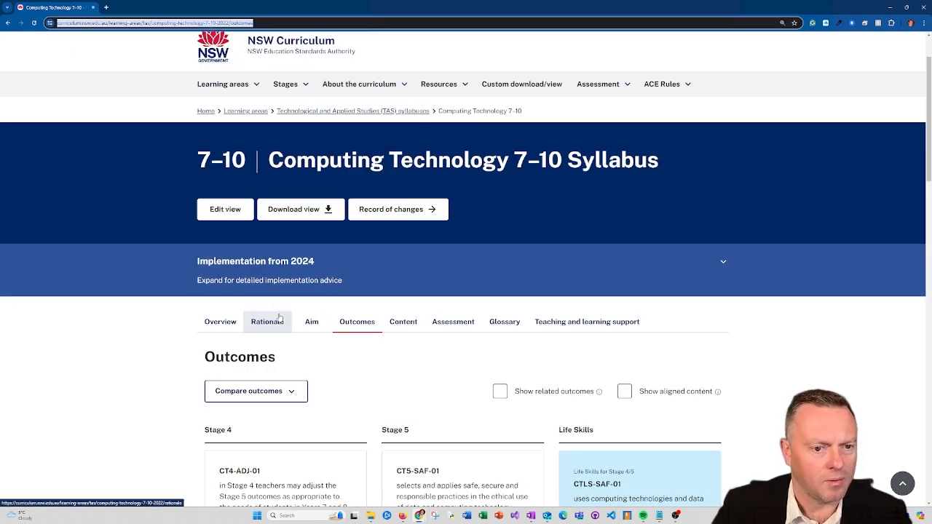
click(231, 327)
click(227, 24)
key(ctrl+c)
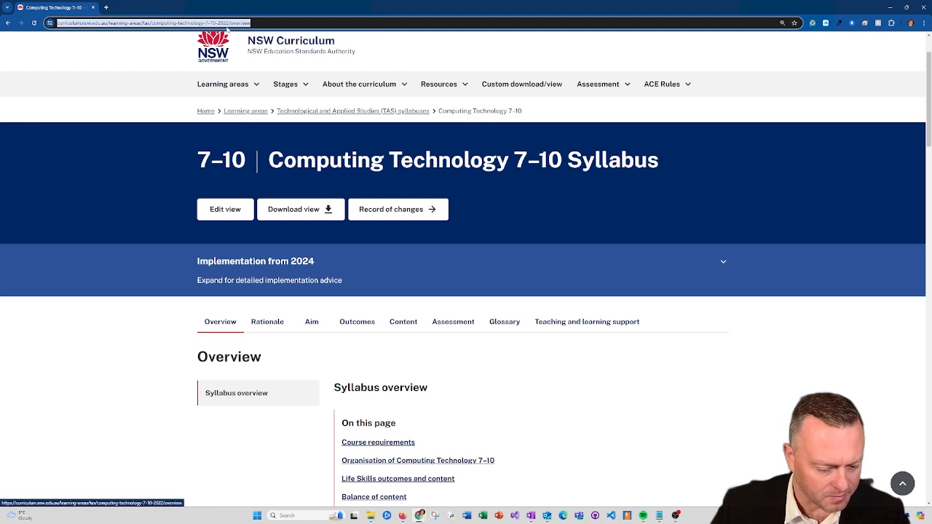
Return to the Google Docs document and paste the overview link on a new line under "A link to the syllabus can be found here:"
key(alt+Tab)
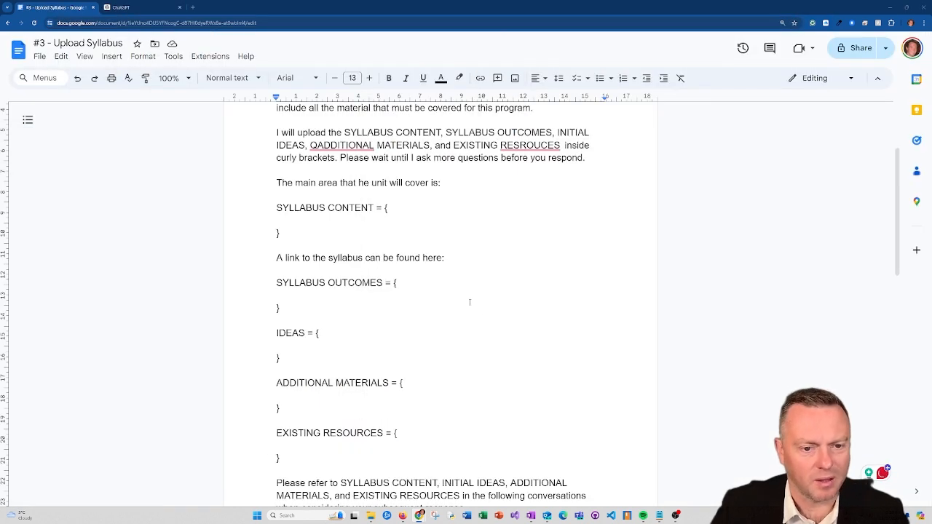
click(455, 258)
key(Return)
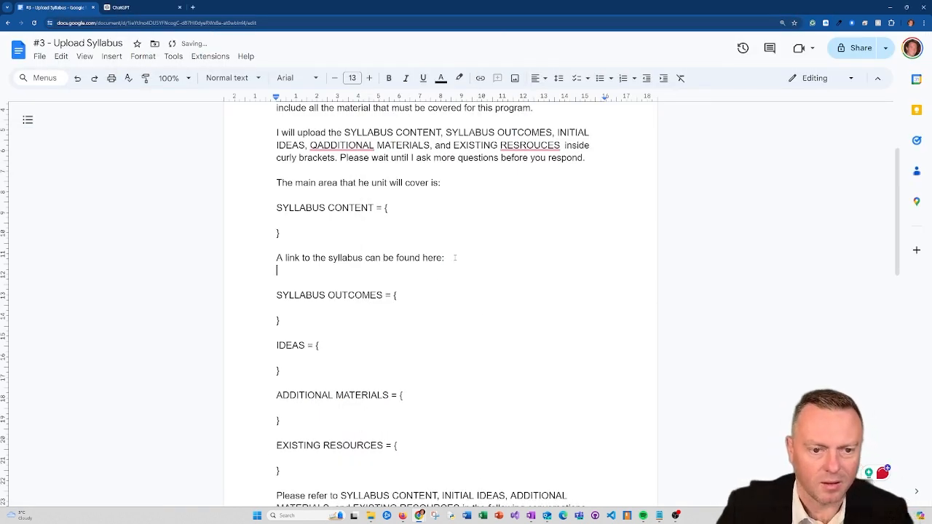
key(ctrl+v)
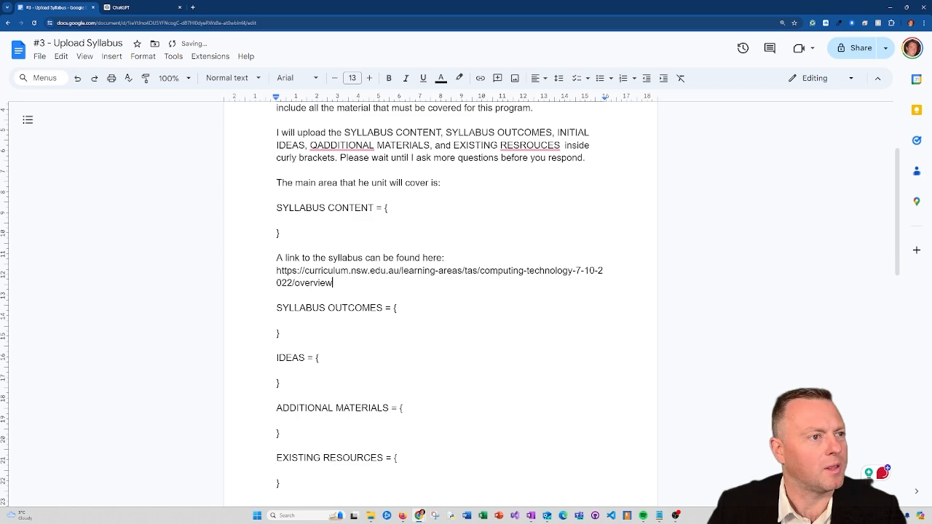
In the NSW Curriculum window, open the Stage 5 content for "Software development: Creating games and simulations"
drag(0, 145, 481, 56)
double_click(481, 56)
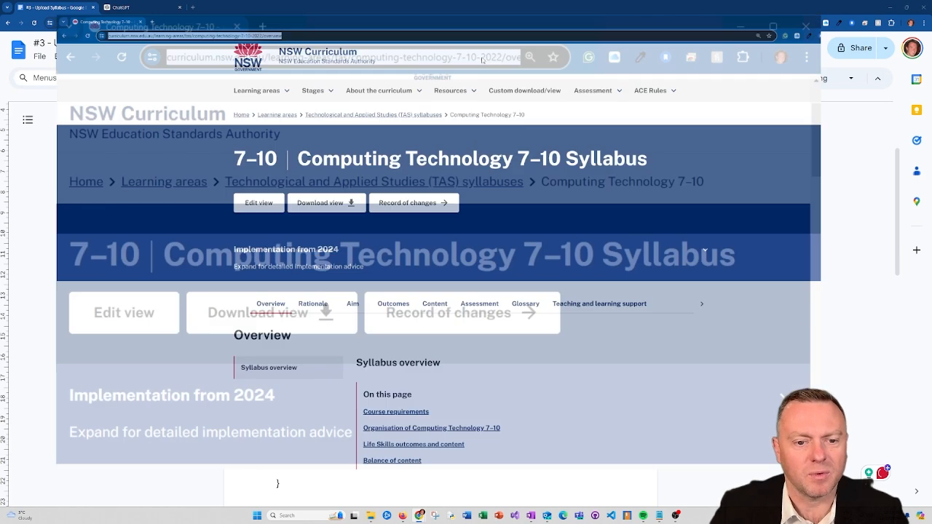
scroll(482, 322, down, 1)
click(403, 248)
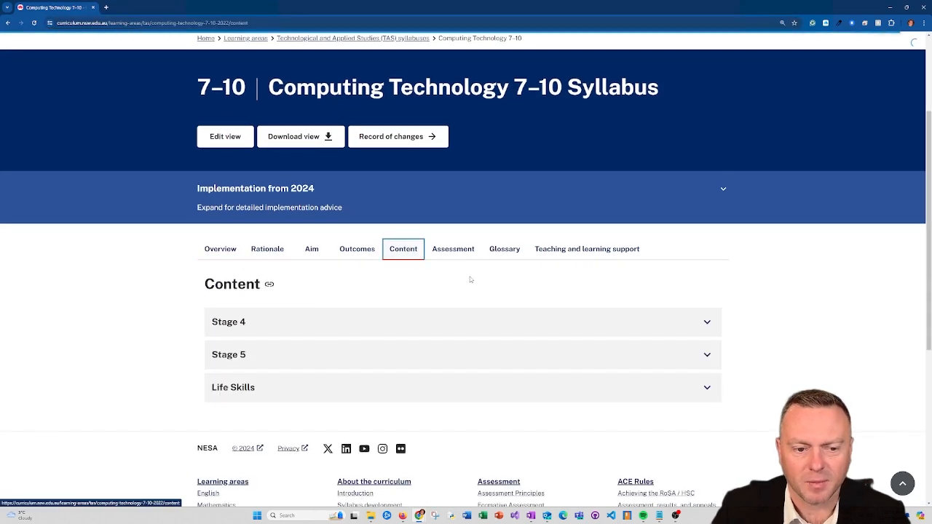
click(391, 352)
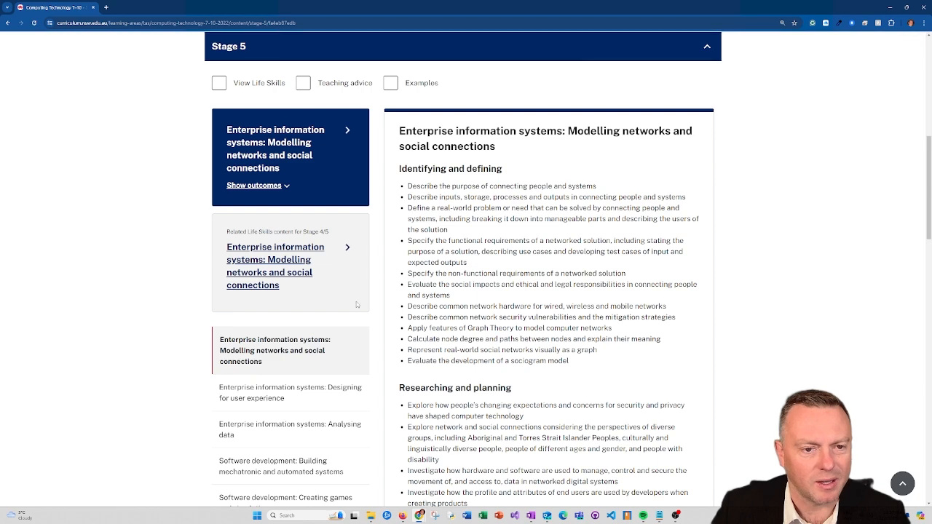
scroll(349, 328, down, 2)
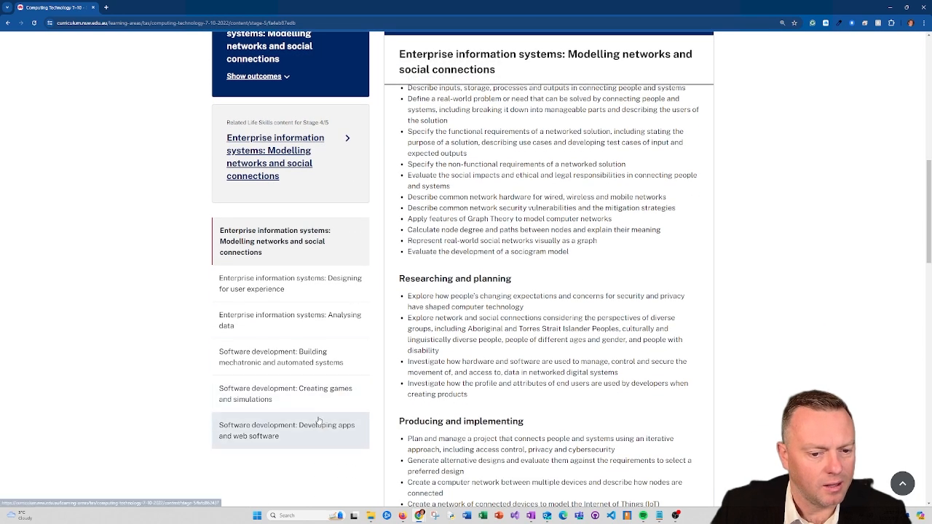
click(304, 399)
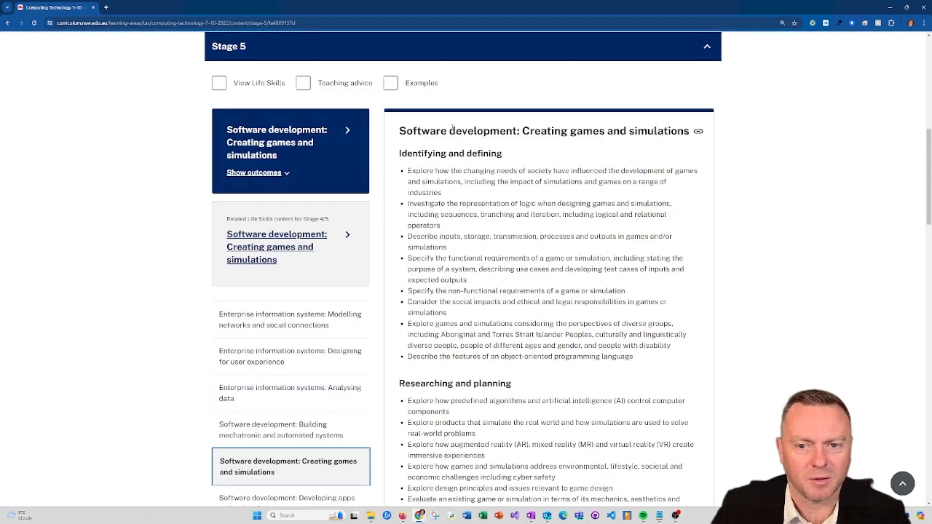
Copy the games and simulations content from its heading through the last "Testing and evaluating" bullet, and return to the Google Docs document
drag(399, 131, 632, 207)
scroll(488, 275, down, 4)
scroll(521, 293, down, 8)
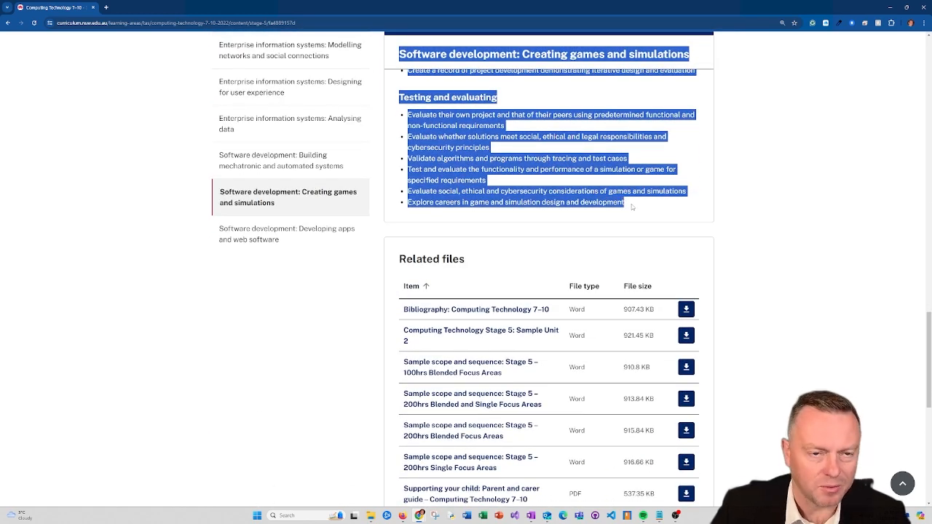
drag(338, 3, 0, 79)
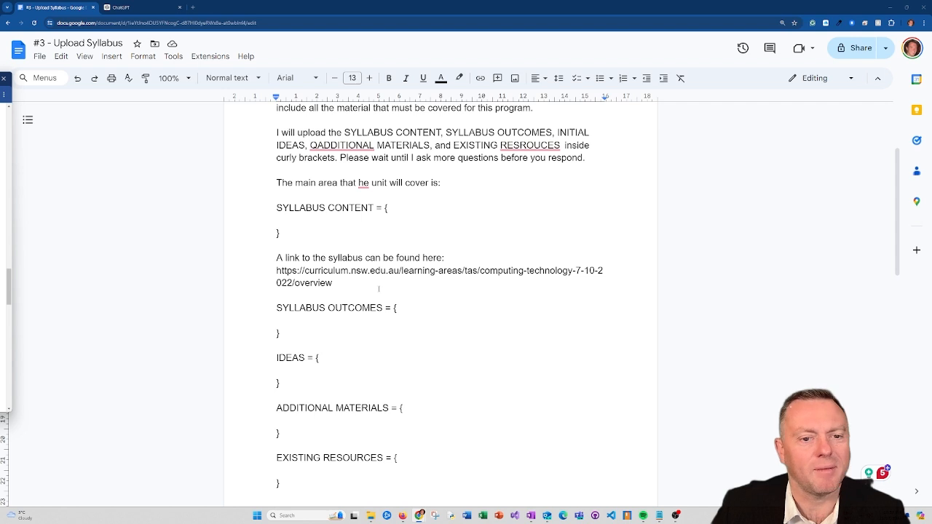
click(413, 221)
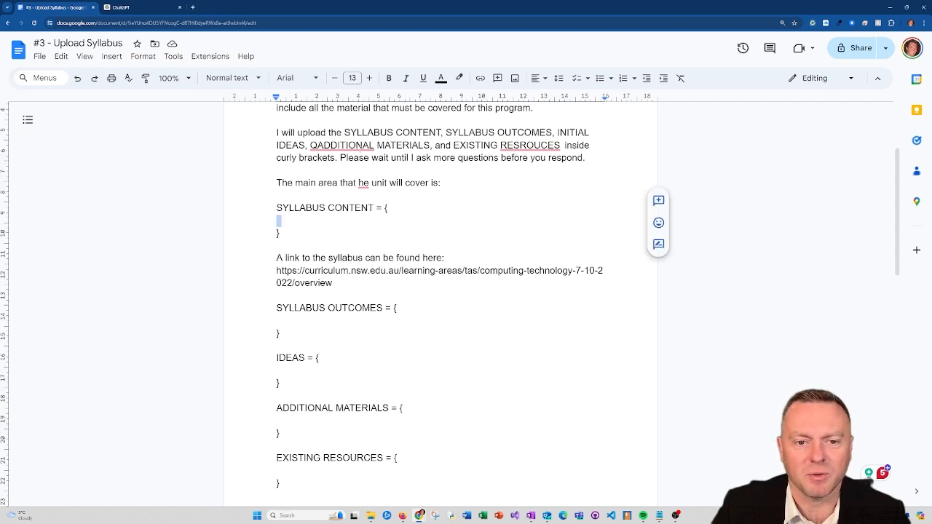
Correct "QADDITIONAL" to "ADDITIONAL" in the upload paragraph and "he" to "the" in the "main area" sentence
mouse_move(342, 147)
click(336, 177)
mouse_move(522, 147)
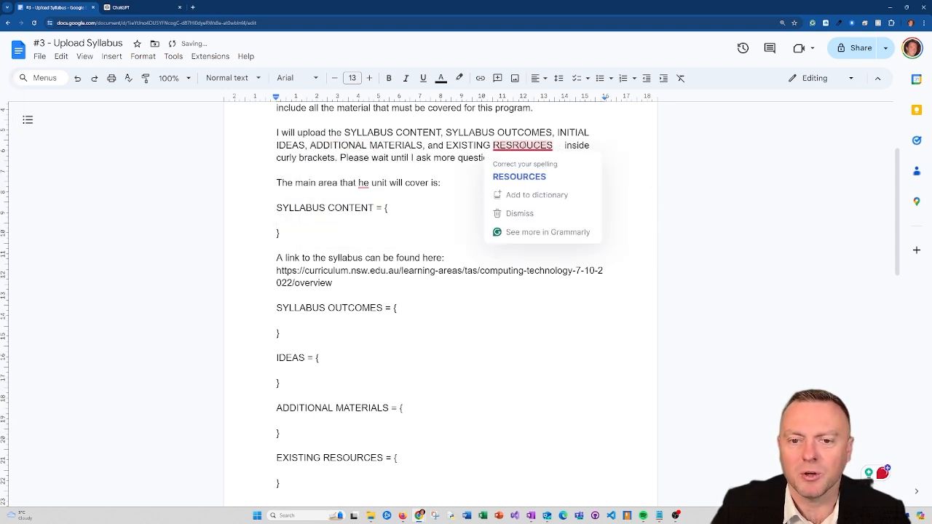
mouse_move(364, 184)
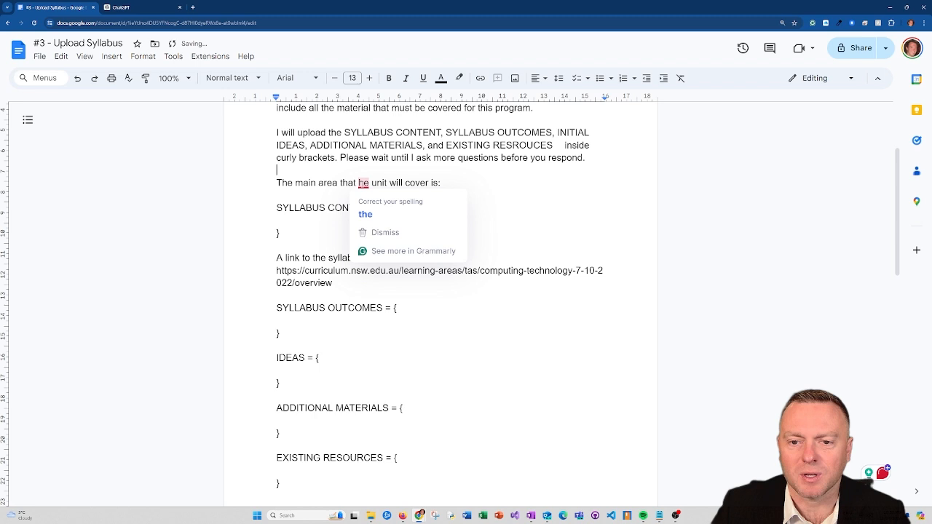
click(365, 214)
Remove the extra spaces before "inside curly brackets" in the upload paragraph
click(565, 145)
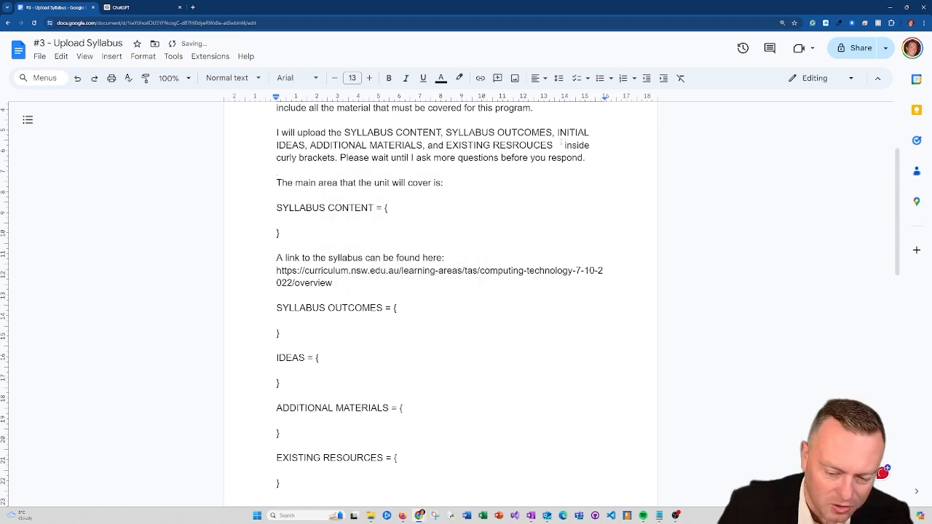
key(BackSpace)
key(BackSpace)
key(BackSpace)
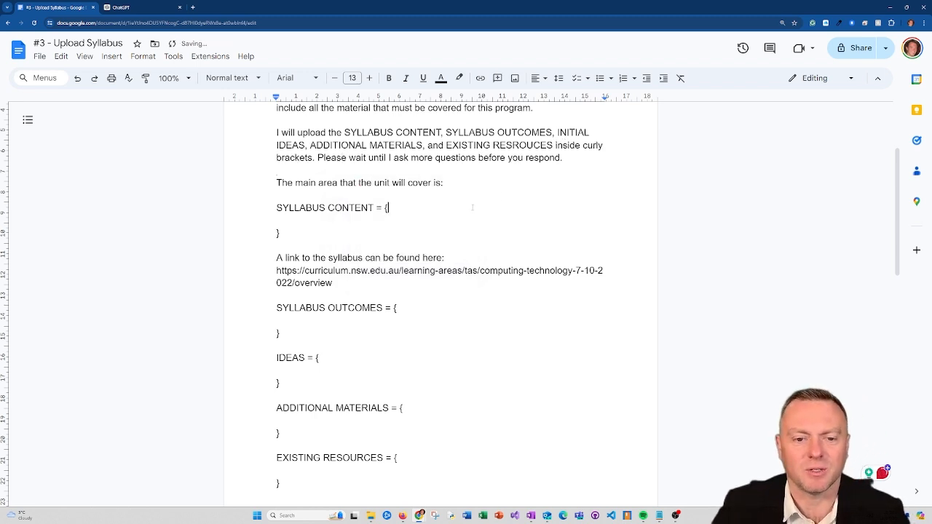
Paste the copied games and simulations content inside the SYLLABUS CONTENT brackets
key(ctrl+v)
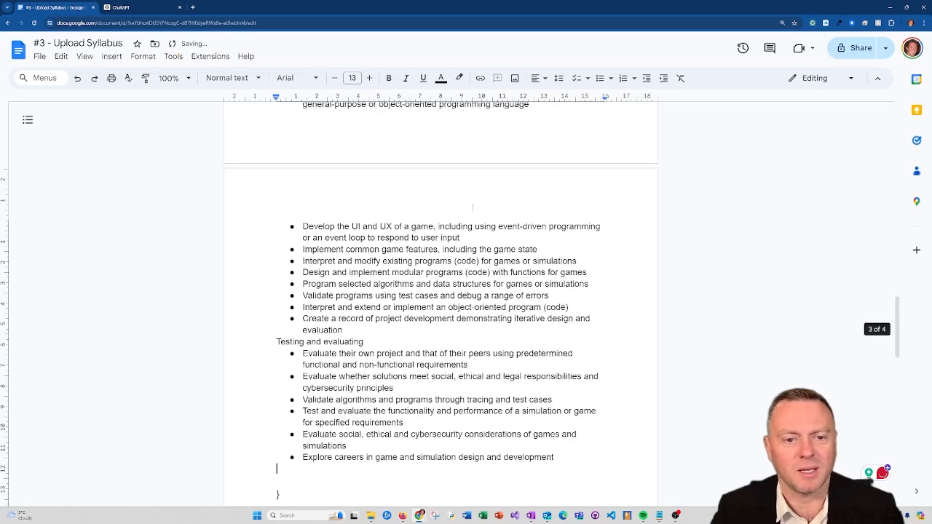
scroll(465, 222, down, 5)
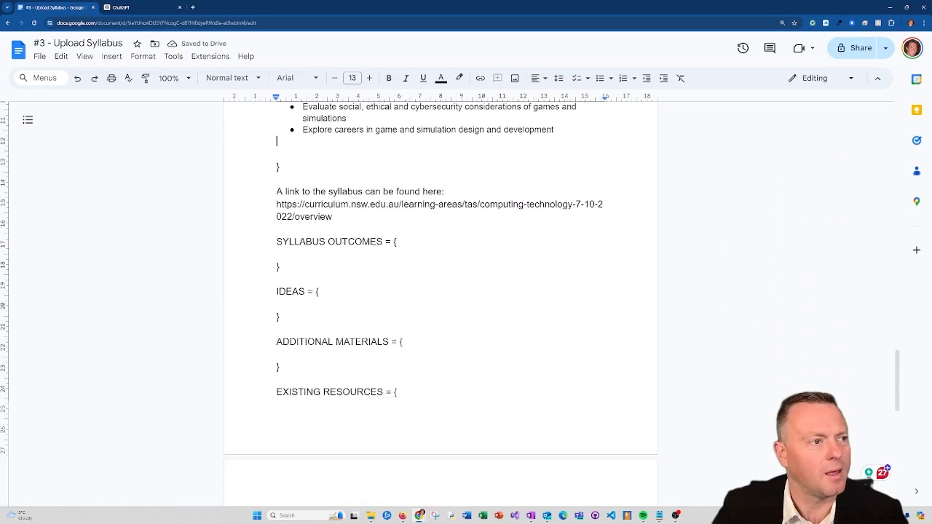
Switch to the NSW Curriculum window, open the syllabus outcomes and copy all Stage 5 outcomes from CT5-SAF-01 through CT5-DES-01
drag(0, 84, 342, 2)
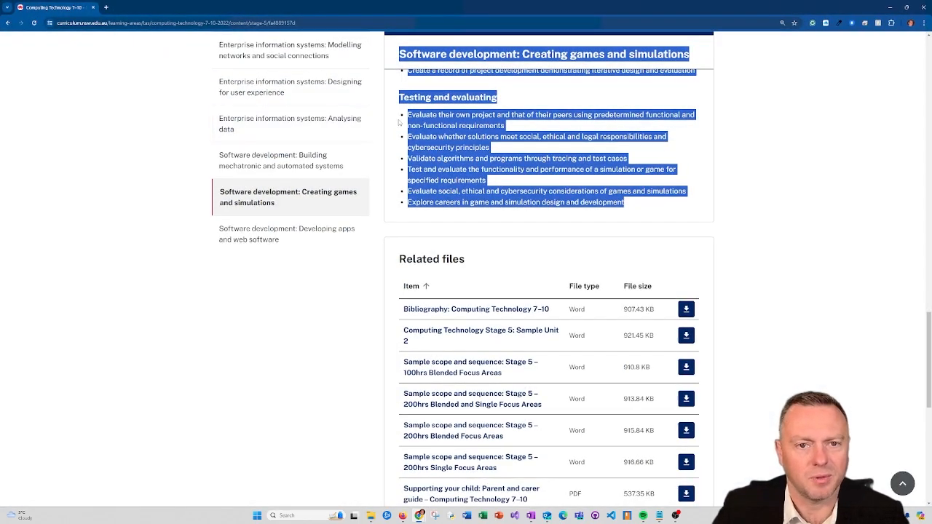
scroll(456, 177, up, 5)
scroll(457, 177, up, 10)
scroll(461, 314, down, 1)
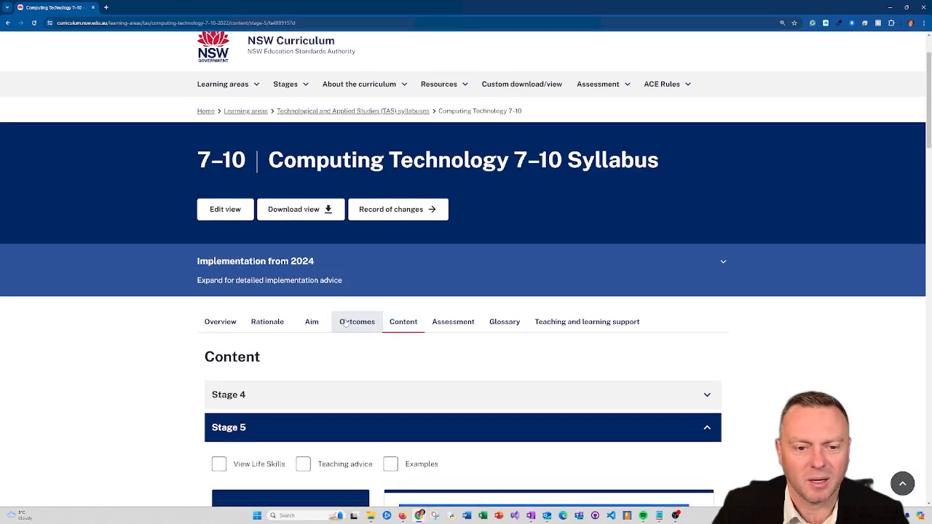
click(358, 322)
drag(394, 324, 475, 305)
scroll(474, 408, down, 10)
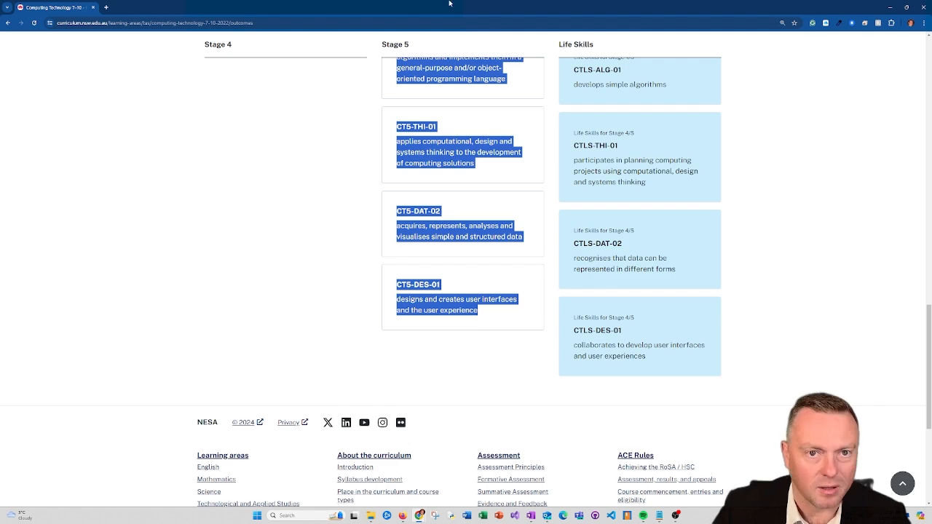
Return to the Google Docs document and paste the copied Stage 5 outcomes inside the SYLLABUS OUTCOMES brackets
drag(318, 3, 0, 29)
click(341, 254)
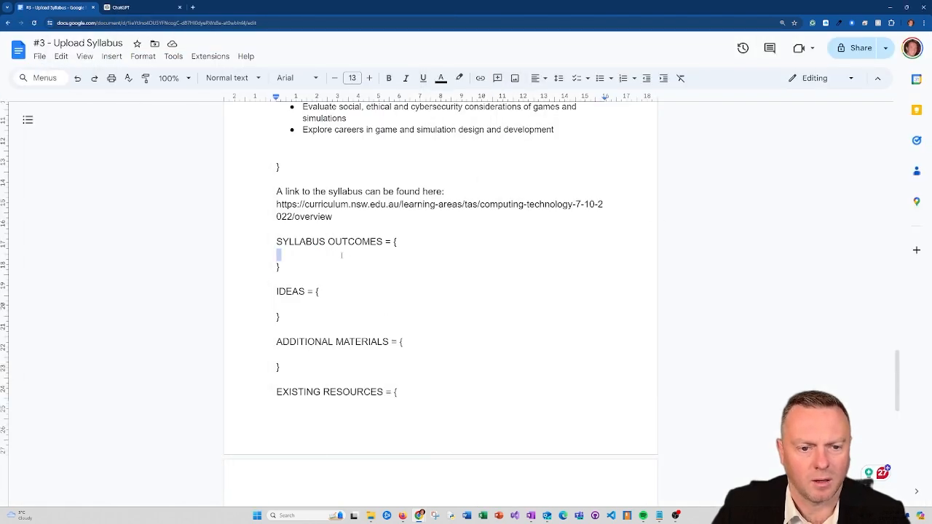
text(CT5-SAF-01 selects and applies safe, secure and responsible practices in the ethical use of data and computing technology CT5-DPM-01 applies iterative processes to define problems and plan, design, develop and evaluate computing solutions CT5-COL-01 manages, documents and explains individual and collaborative work practices CT5-EVL-01 understands how innovation, enterprise and automation have inspired the evolution of computing technology CT5-DAT-01 explains how data is stored, transmitted and secured in digital systems and how information is communicated in a range of contexts CT5-COM-01 communicates ideas, processes and solutions using appropriate media CT5-OPL-01 designs, produces and evaluates algorithms and implements them in a general-purpose and/or object-oriented programming language CT5-THI-01 applies computational, design and systems thinking to the development of computing solutions CT5-DAT-02 acquires, represents, analyses and visualises simple and structured data CT5-DES-01 designs and creates user interfaces and the user experience)
Enter "We will be learning gdscript with godot." inside the IDEAS brackets, leaving a blank line above it
scroll(332, 323, down, 5)
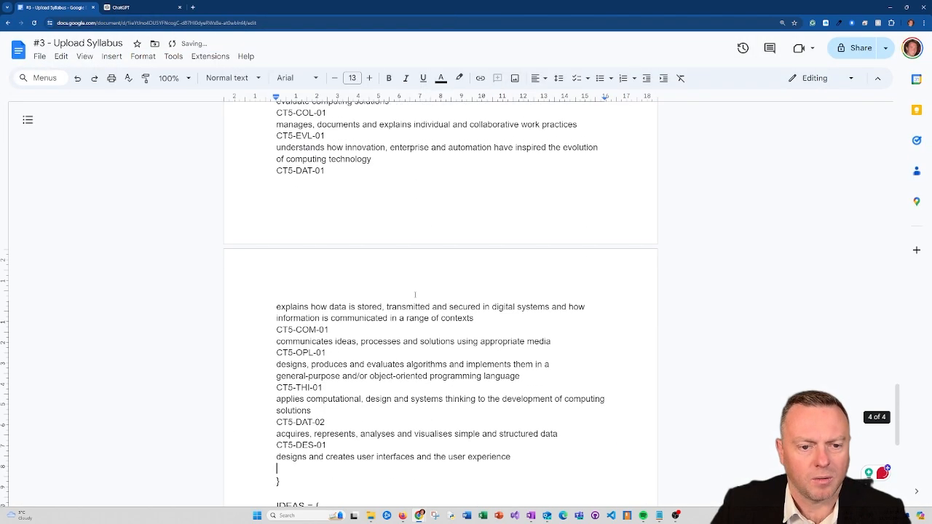
click(332, 323)
key(Return)
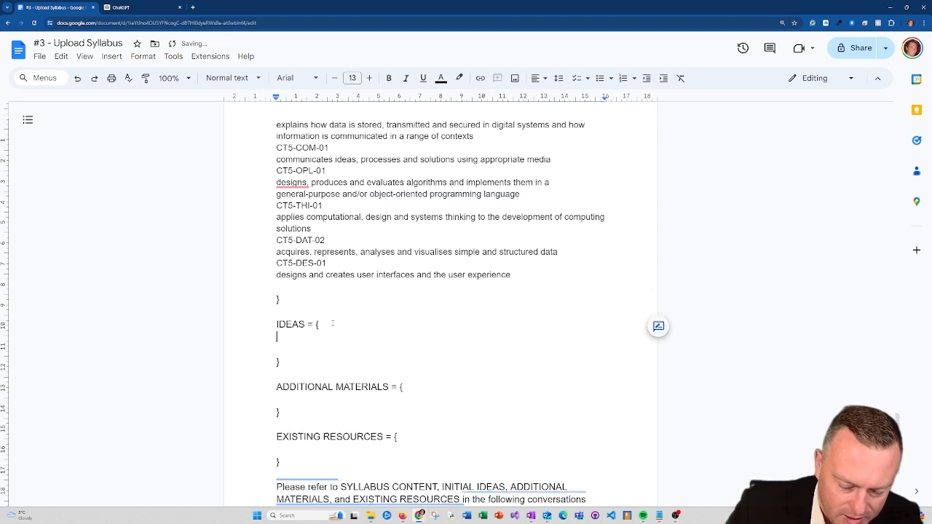
key(Return)
text(We w)
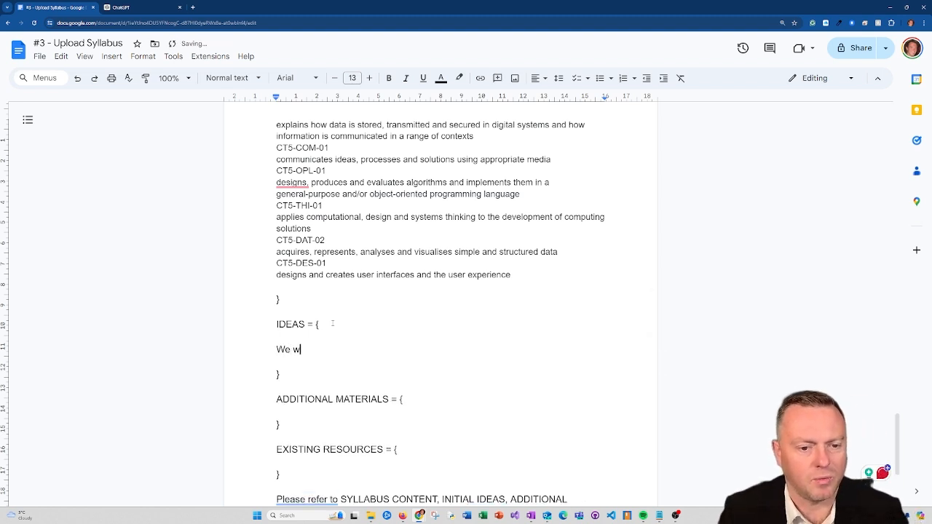
text(ill be learning g)
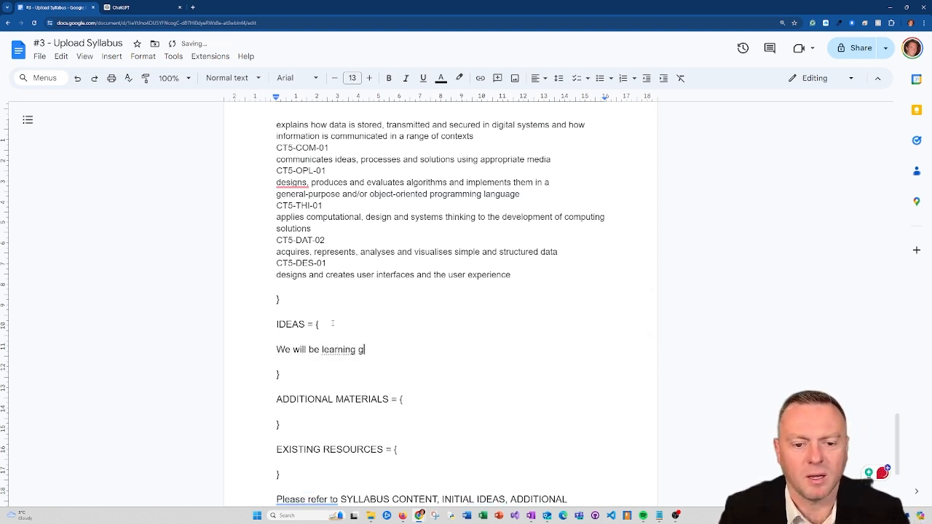
text(dscript with godot.)
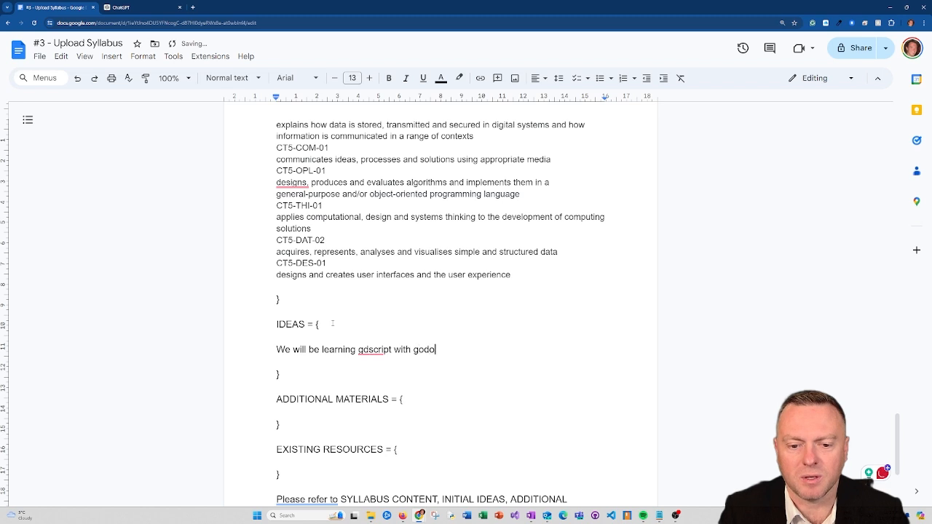
Add "Students will learn how to make 3D games in a cool fun way." as a separate paragraph inside the IDEAS brackets, with blank lines below
key(Return)
key(Return)
text(Stud)
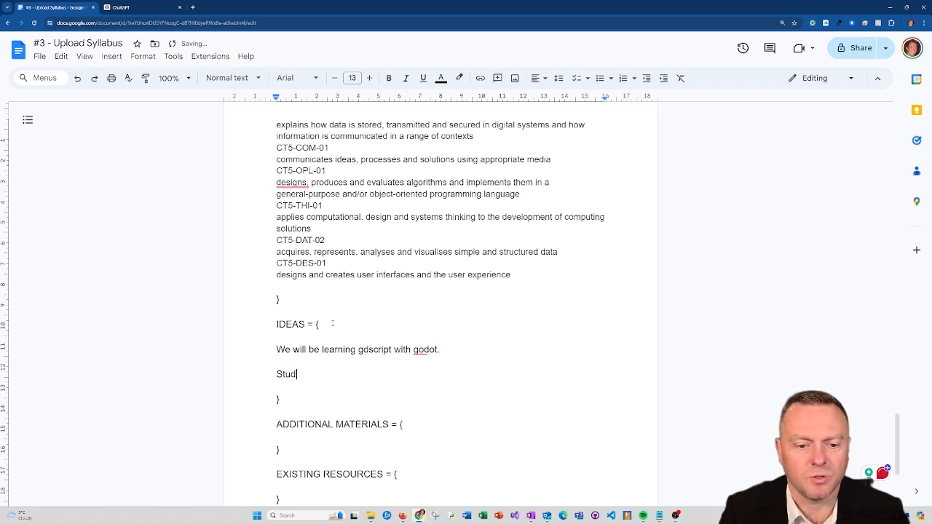
text(ents will learn how )
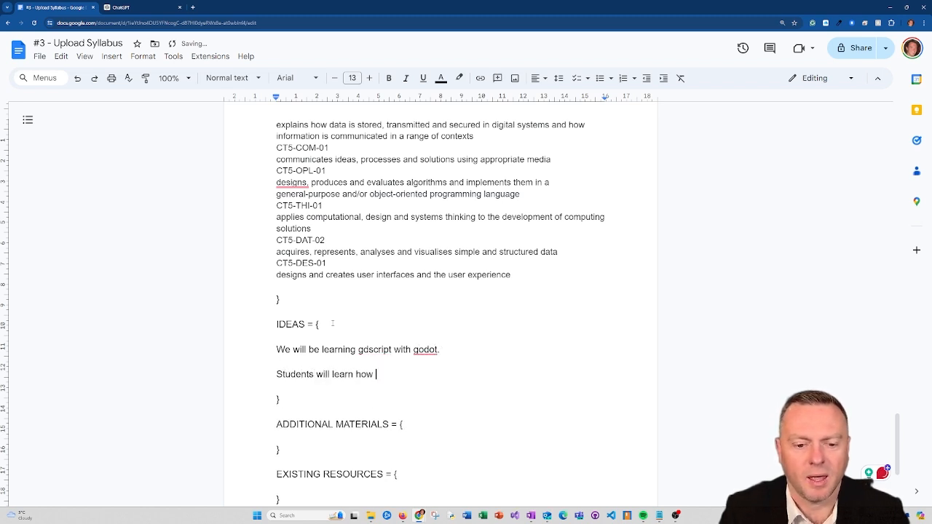
text(to make 3D gam)
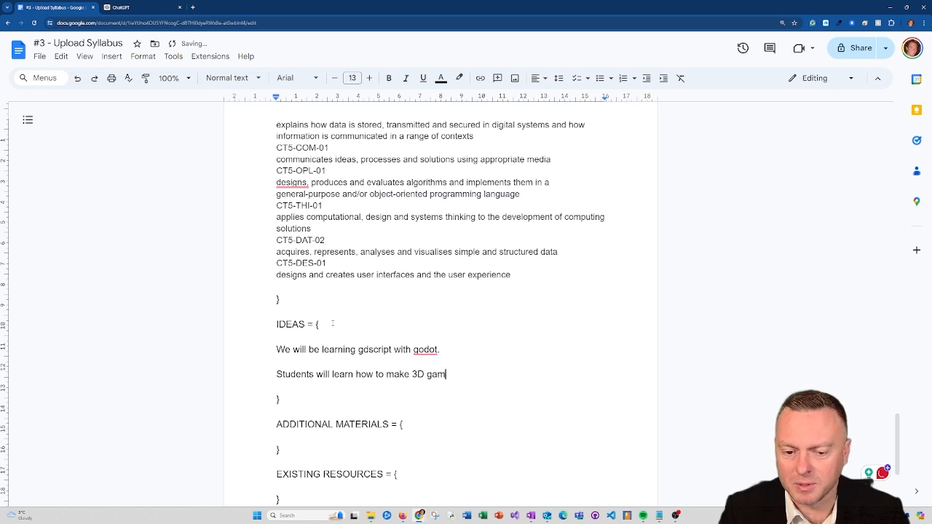
text(es in a cool fun way.)
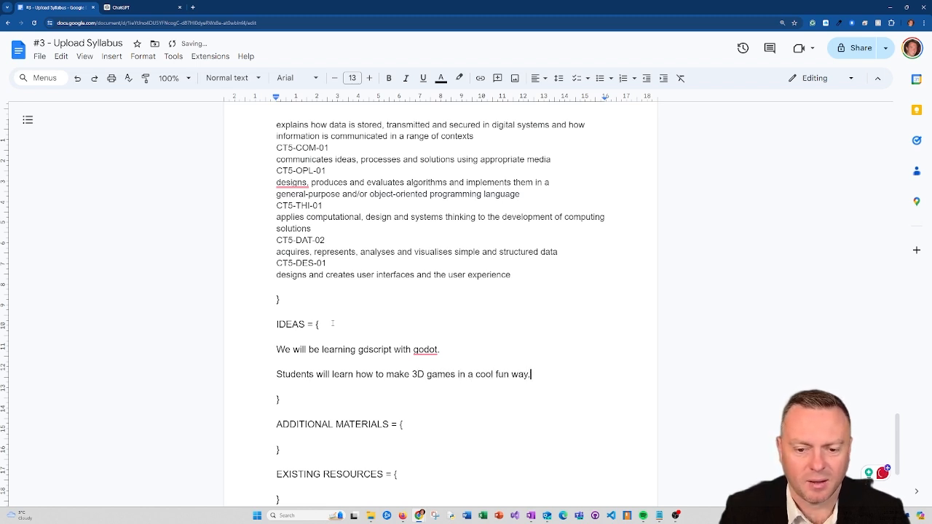
key(Return)
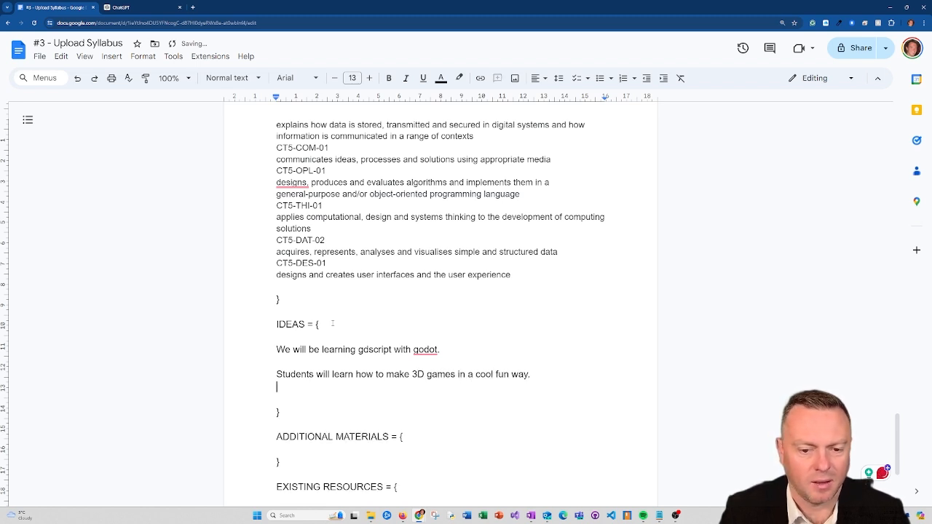
key(Return)
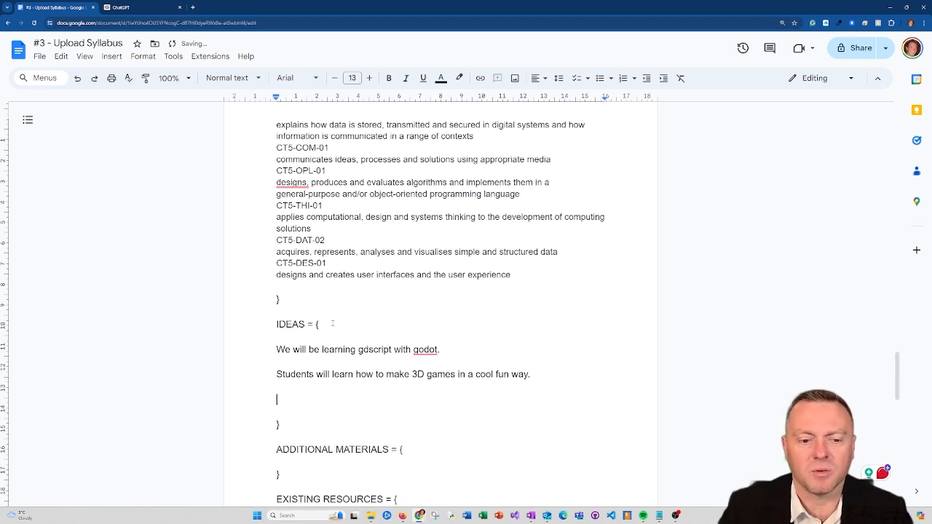
scroll(332, 322, down, 1)
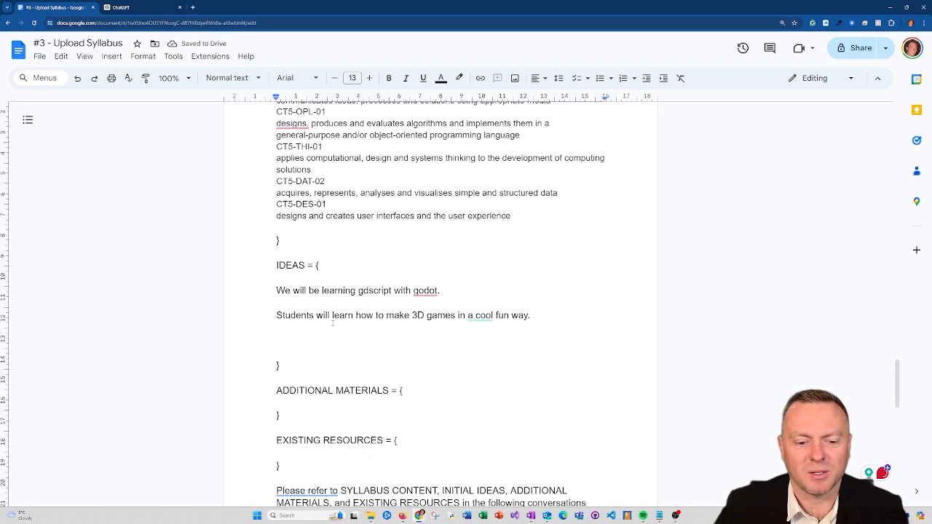
scroll(331, 323, down, 1)
click(428, 347)
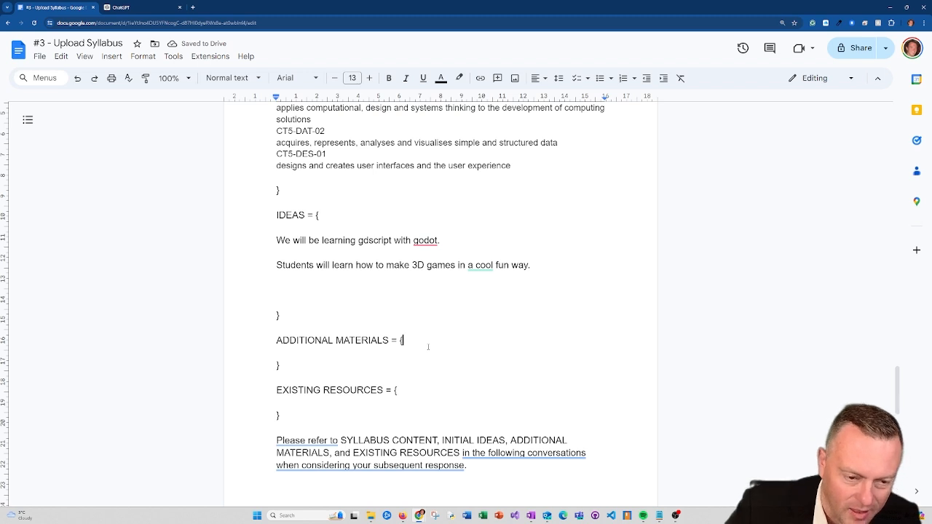
key(Return)
key(Return)
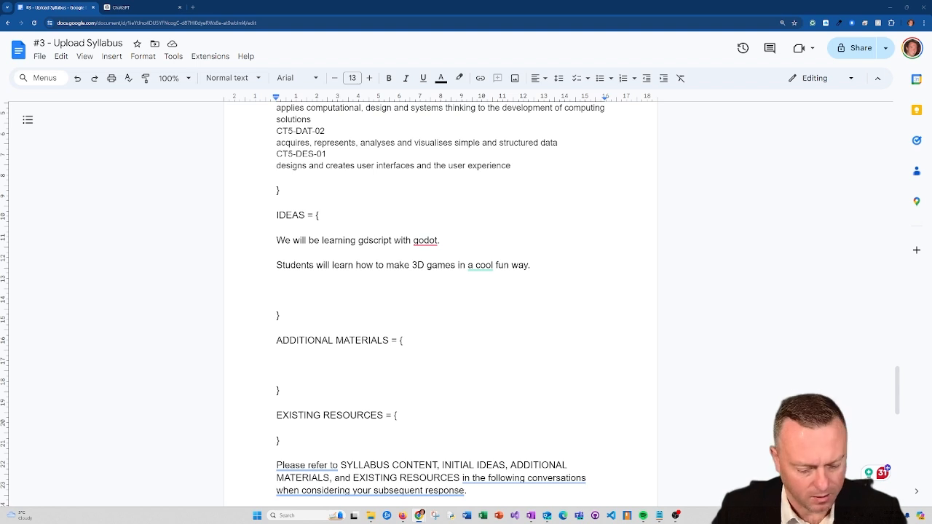
click(299, 362)
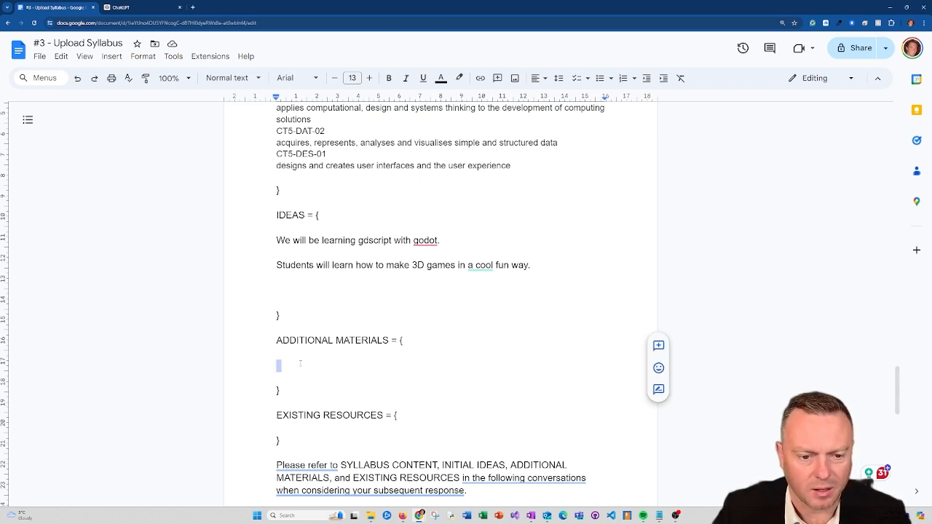
text(GODOT DOCS)
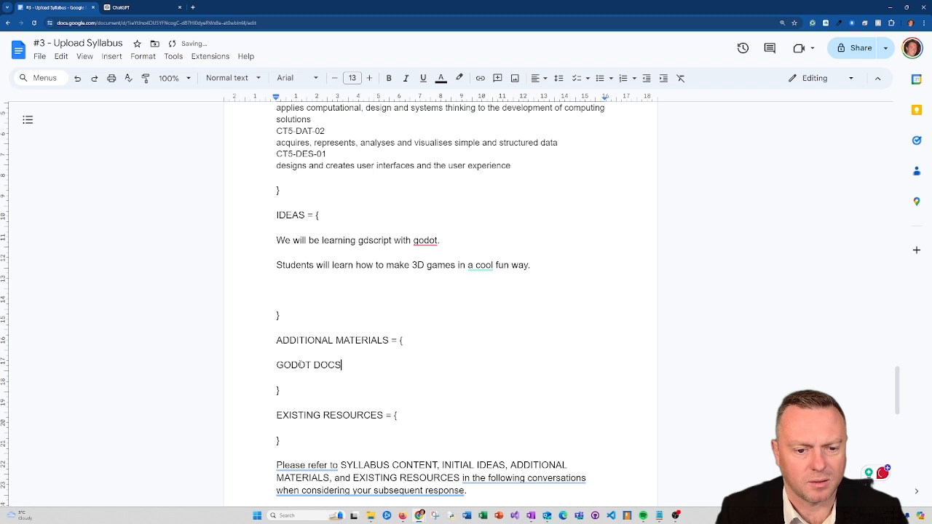
key(Return)
text(https://docs.godotengine.org/en/stable/tutorials/scripting/gdscript/gdscript_basics.html)
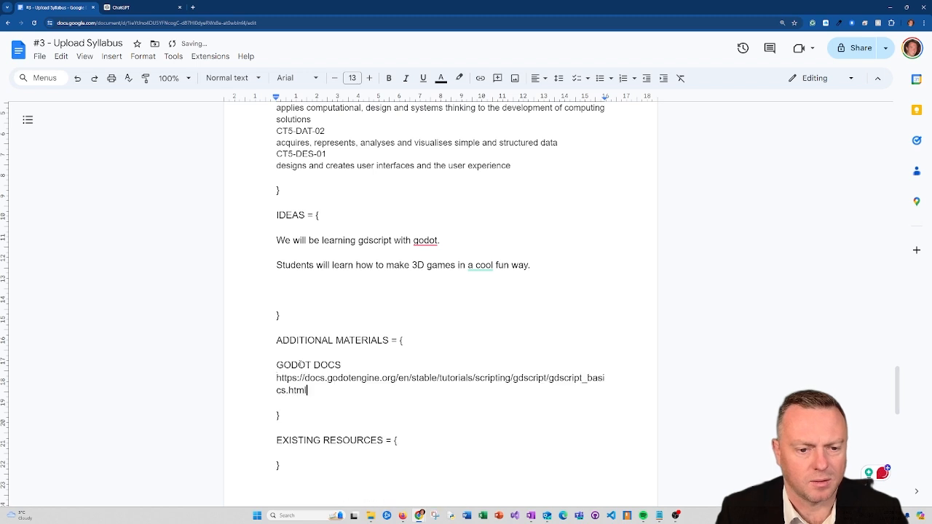
key(Return)
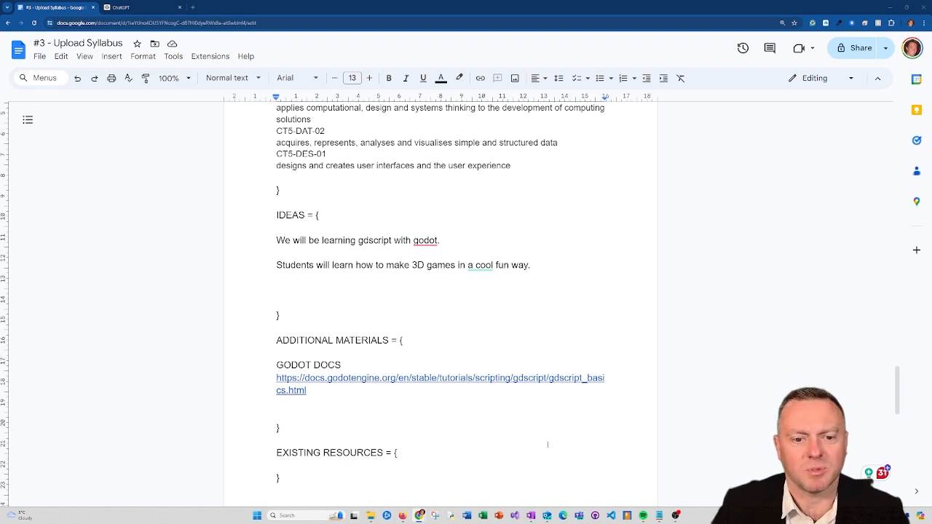
Paste the existing Godot teaching programme inside the EXISTING RESOURCES brackets and select the whole document
scroll(134, 315, down, 2)
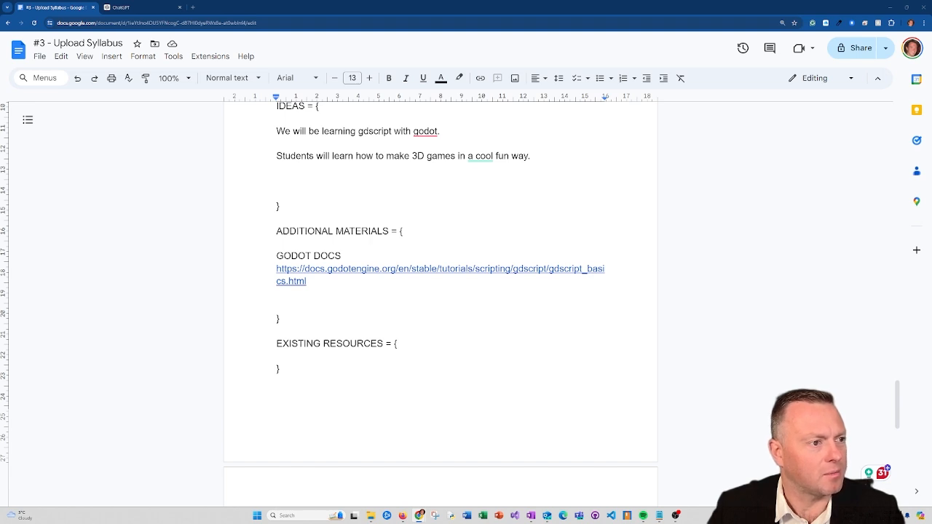
click(313, 357)
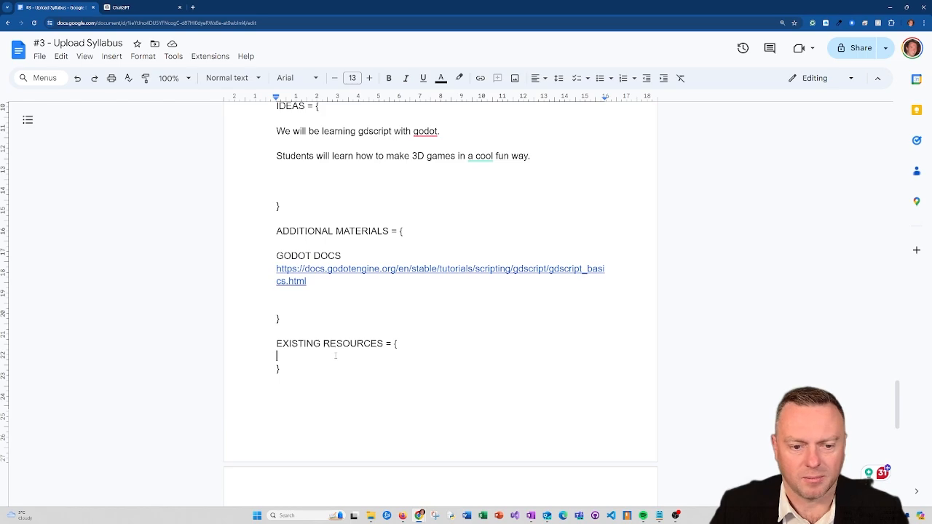
scroll(336, 355, down, 10)
scroll(336, 355, down, 10)
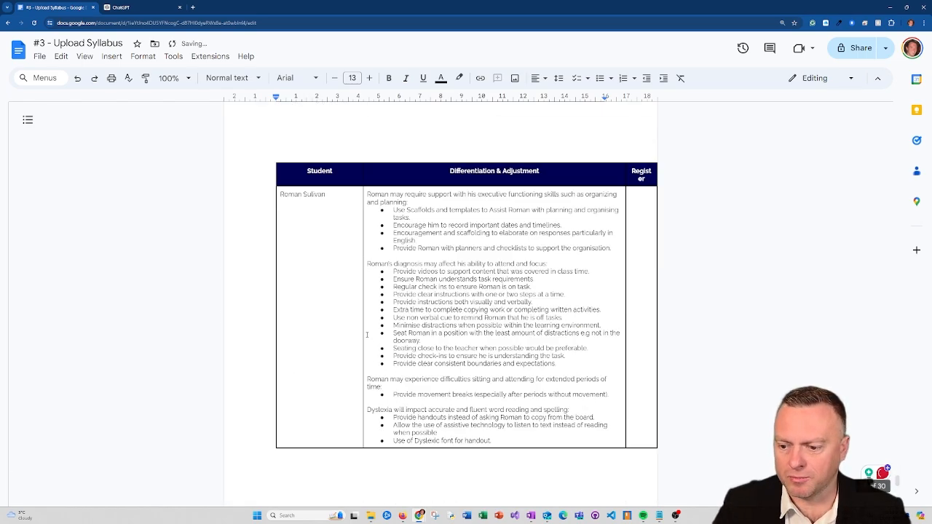
scroll(368, 332, up, 5)
scroll(368, 332, up, 10)
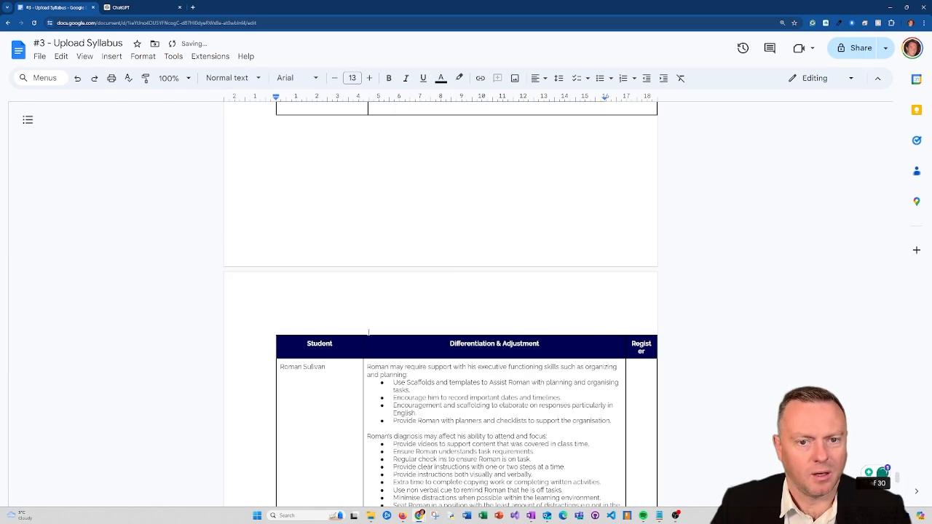
ctrl+scroll(368, 331, up, 9)
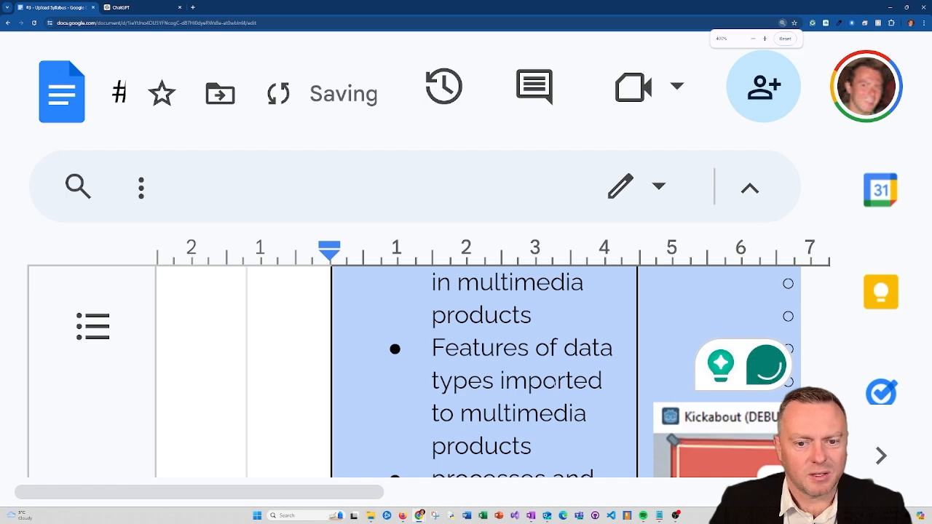
ctrl+scroll(475, 342, down, 9)
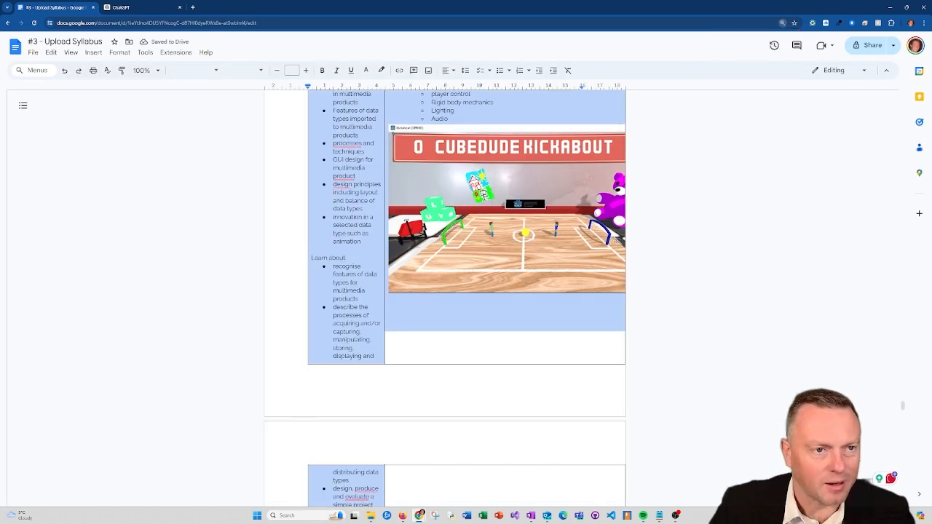
Switch to ChatGPT, paste the teacher PERSONALITY and TRAITS prompt into the message and send it
click(166, 6)
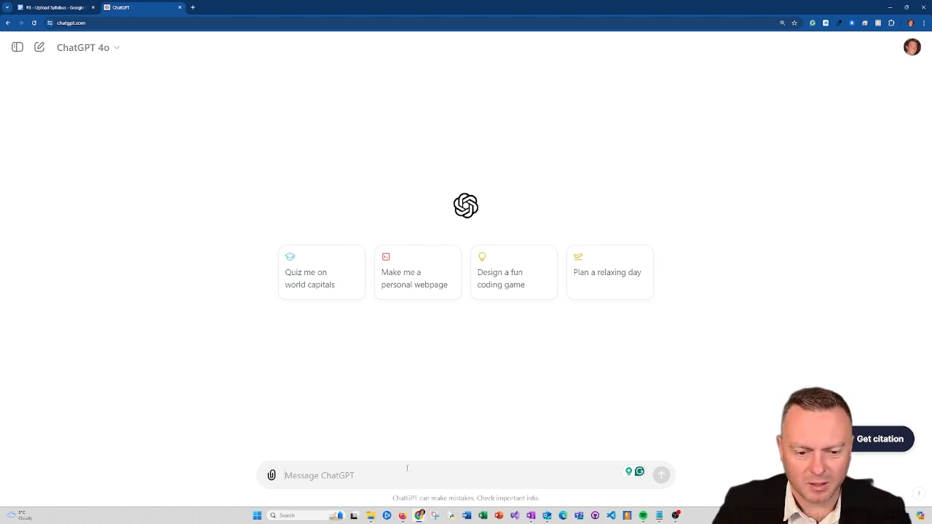
key(ctrl+v)
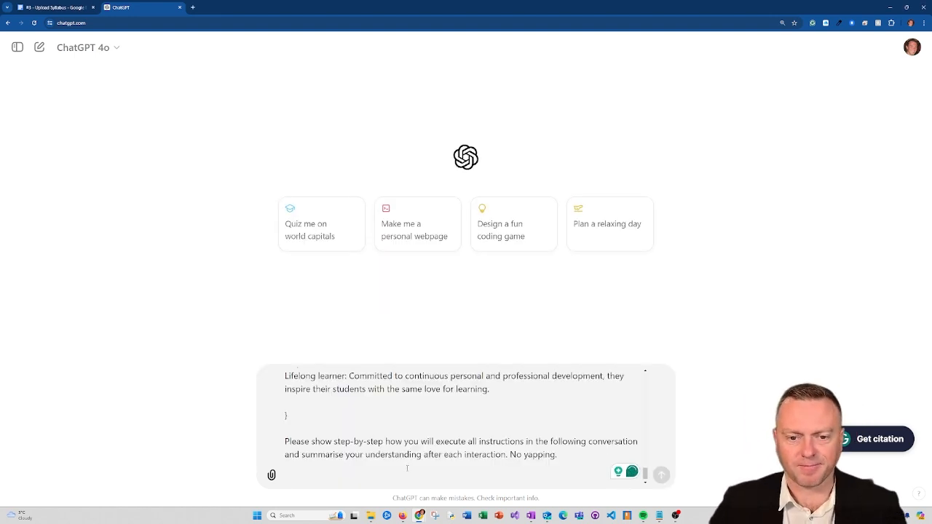
key(Return)
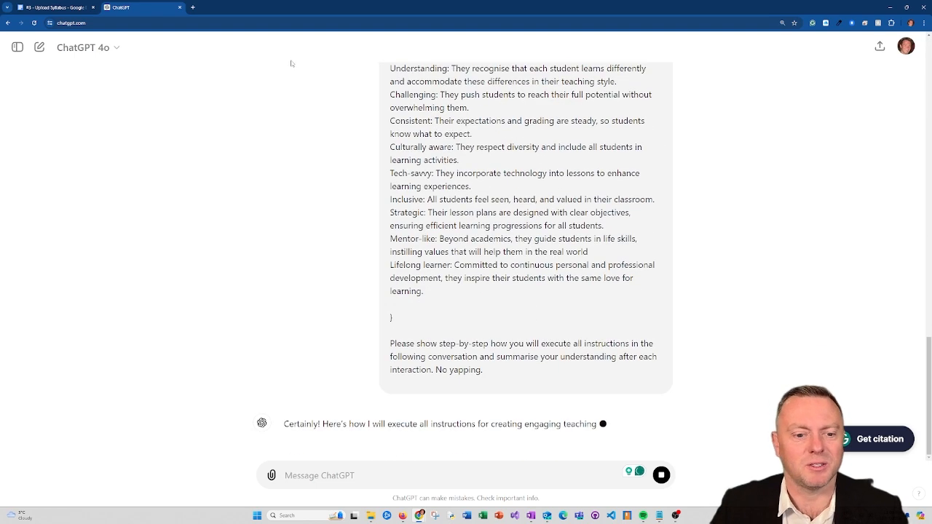
Copy the full syllabus prompt from the #3 - Upload Syllabus document, paste it as the next ChatGPT message and send it
key(ctrl+shift+Tab)
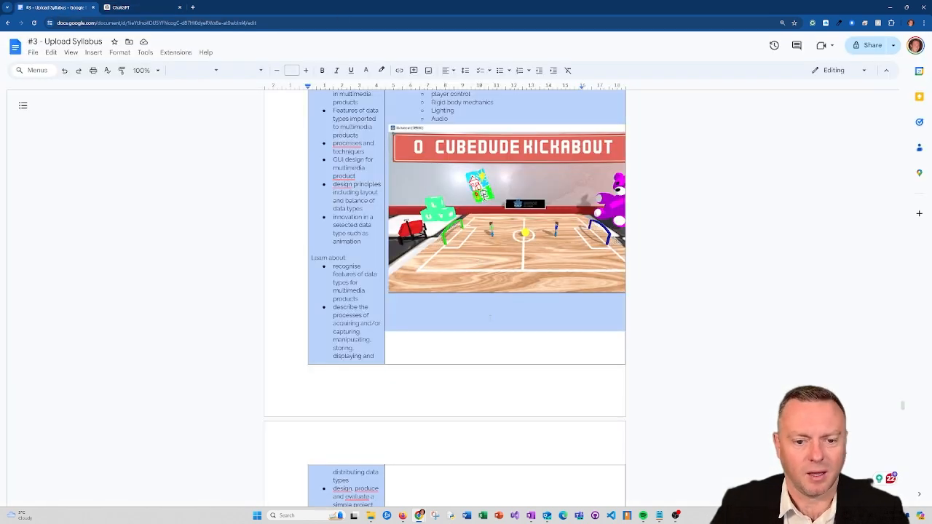
click(143, 7)
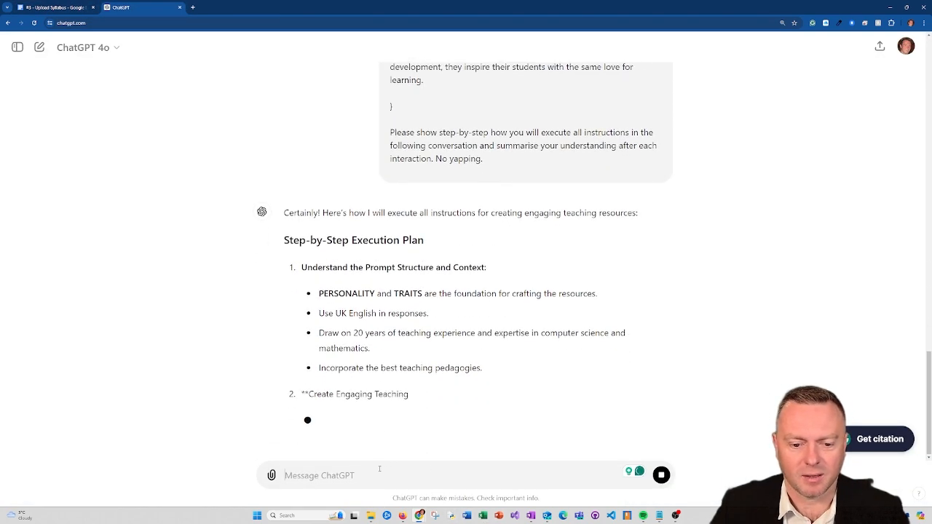
key(ctrl+v)
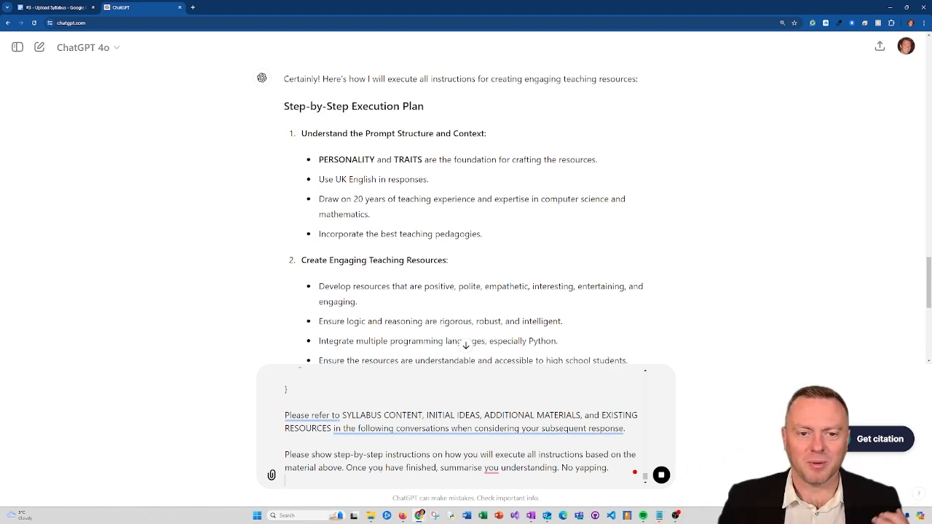
scroll(655, 270, down, 8)
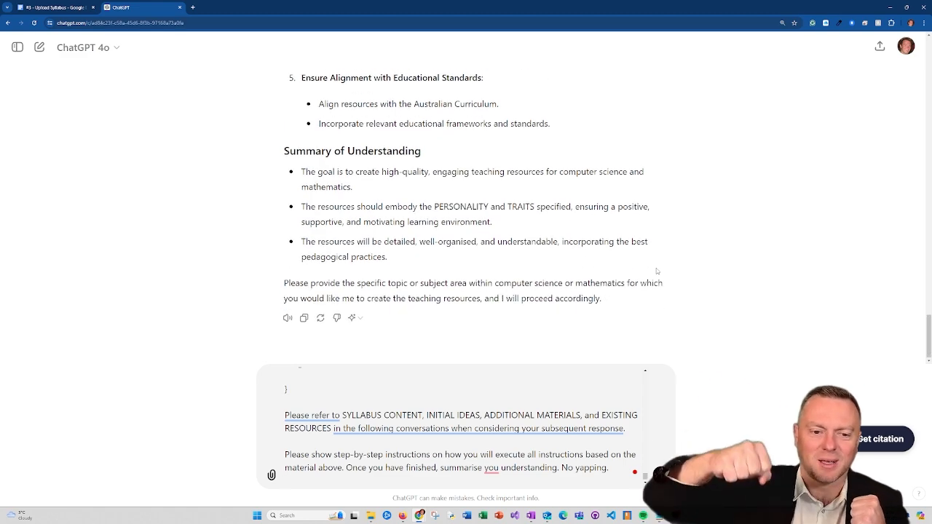
click(661, 475)
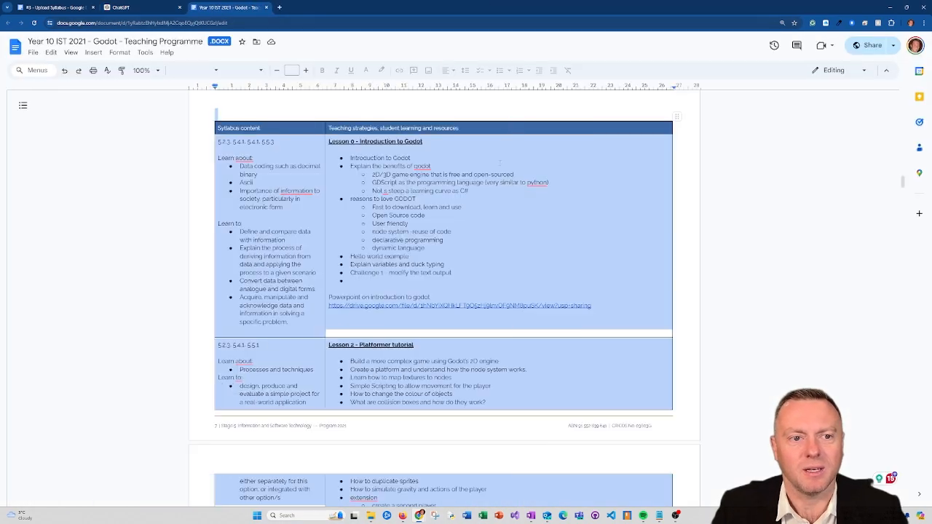
Look through the Year 10 IST 2021 - Godot - Teaching Programme document to its reflection section, then return to the ChatGPT conversation
scroll(506, 198, up, 2)
scroll(507, 198, down, 20)
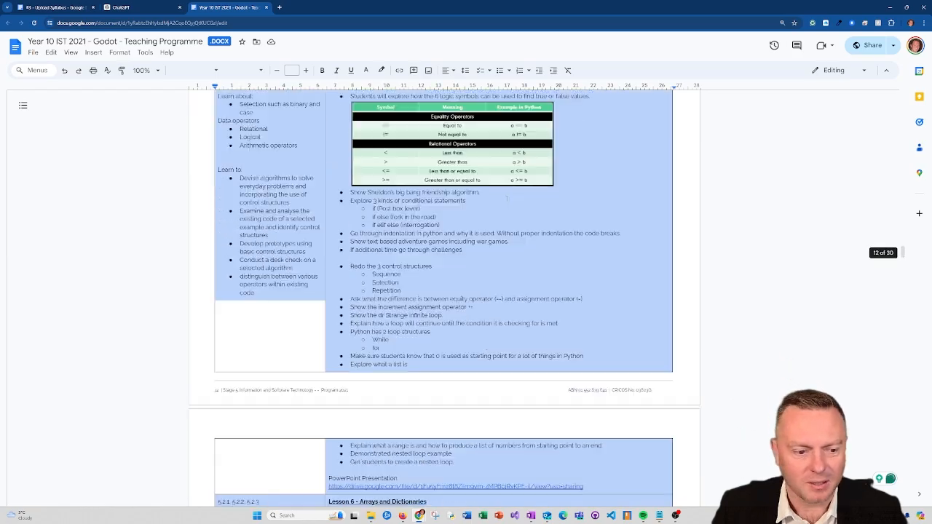
scroll(504, 200, down, 20)
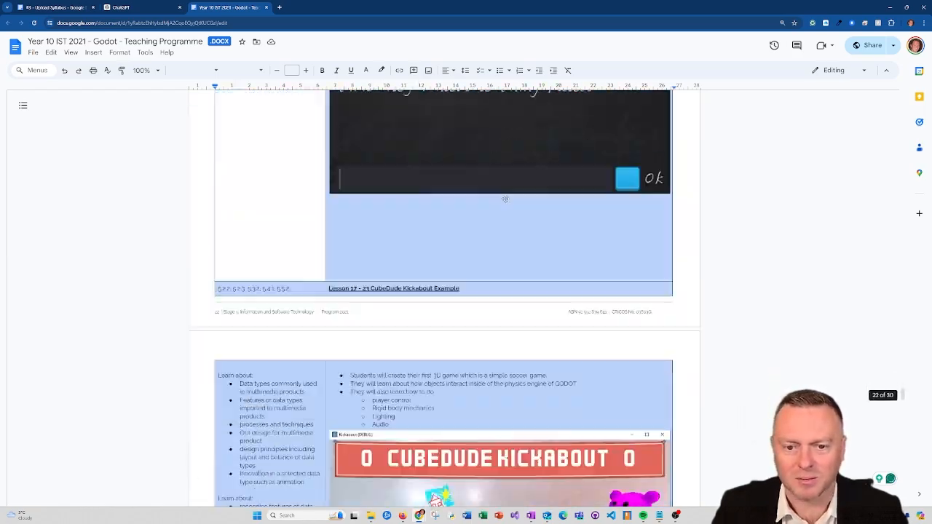
scroll(504, 198, down, 20)
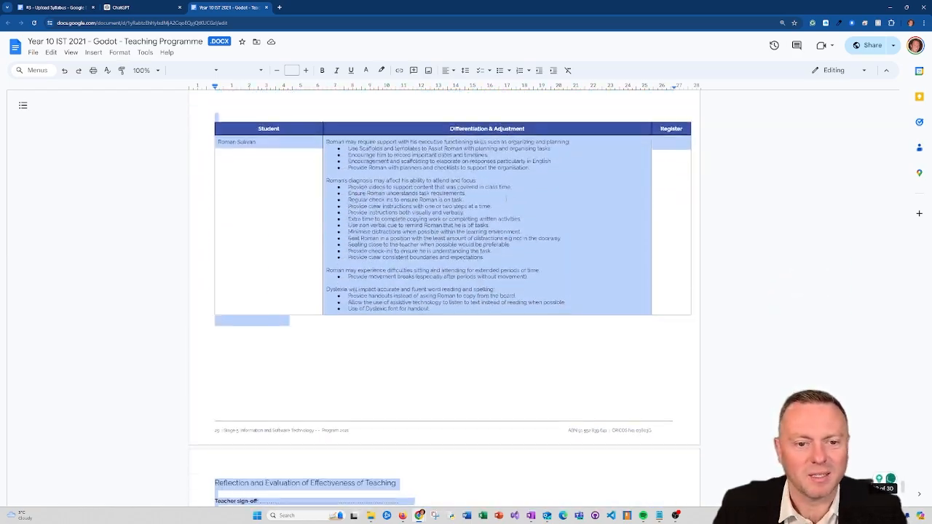
scroll(504, 198, down, 3)
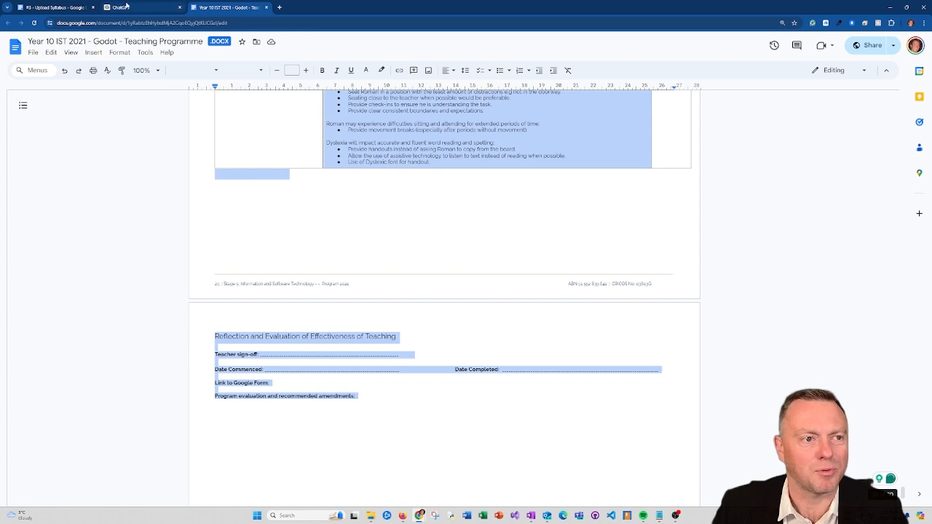
drag(219, 8, 0, 48)
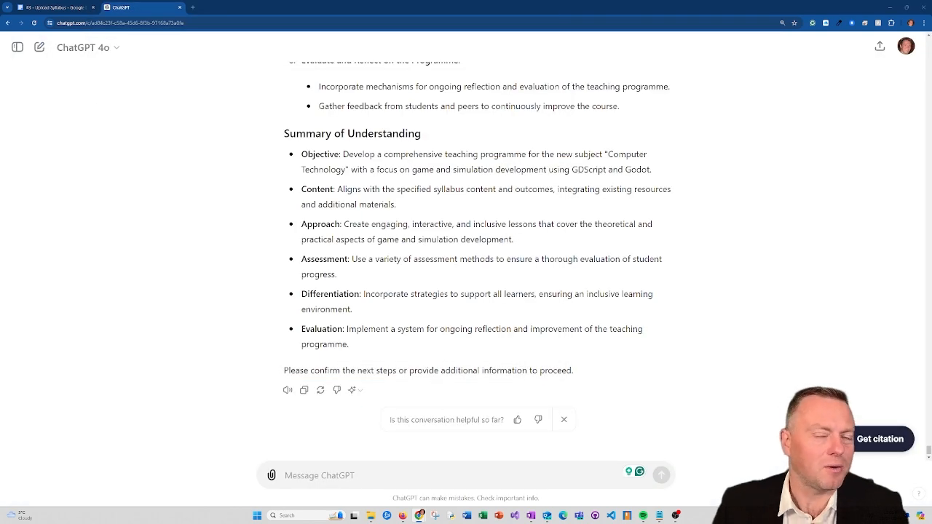